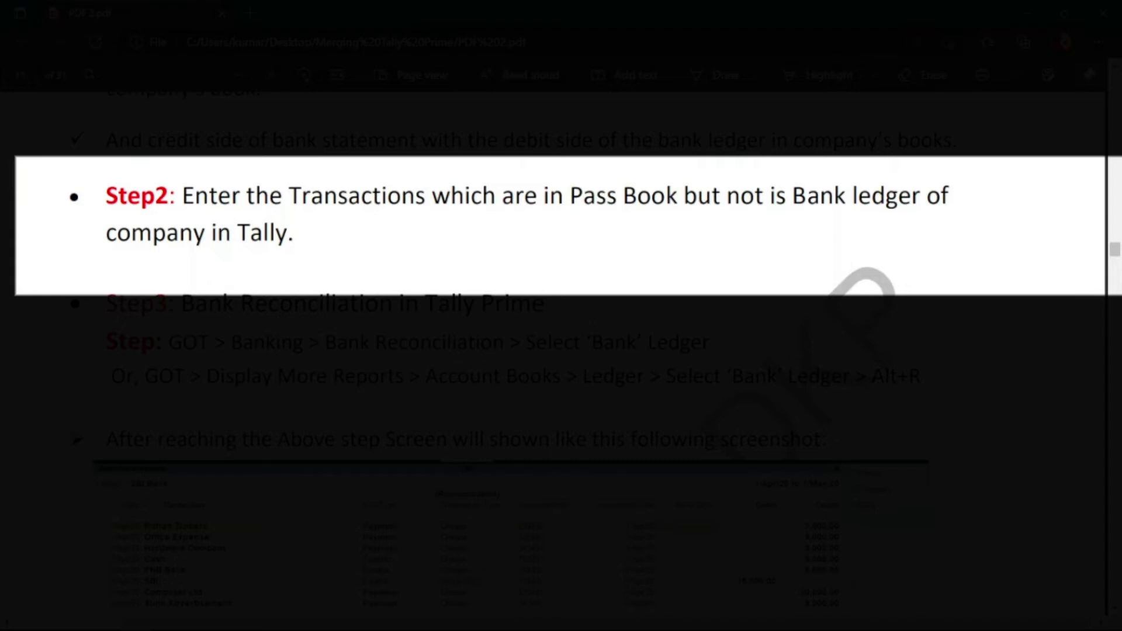
View the PDF's Step 3 on bank reconciliation, switch to TallyPrime and open the Banking utilities.
scroll(654, 245, "down", 3)
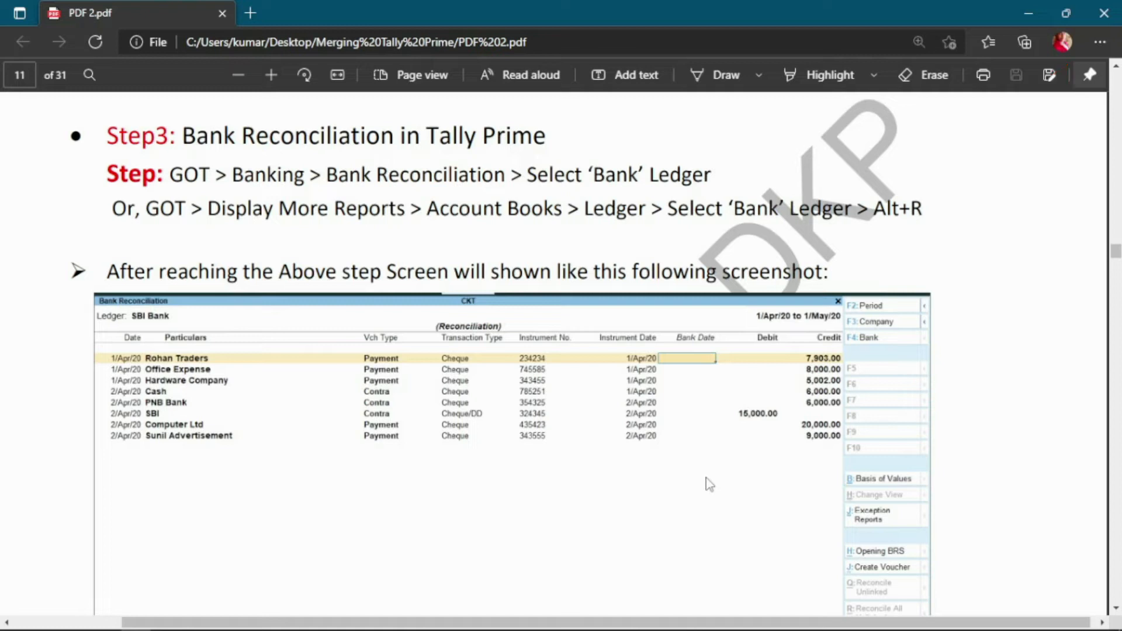
scroll(422, 504, "left", 2)
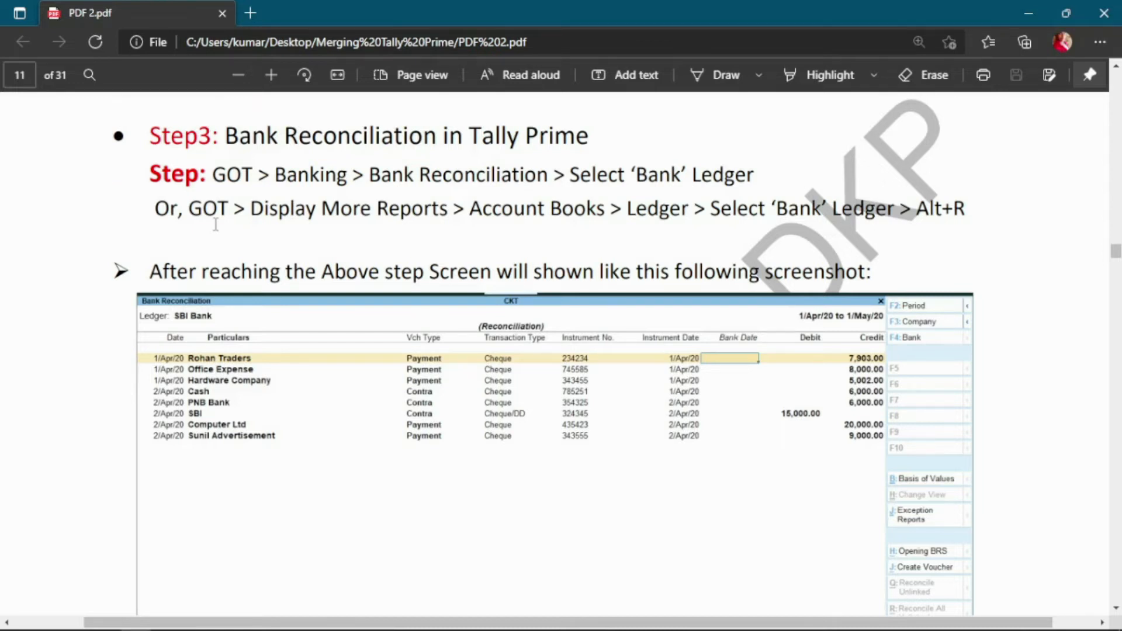
key("alt+Tab")
key("Down")
key("Down")
key("Up")
key("Up")
key("Up")
key("Up")
key("Down")
key("Down")
key("Down")
key("Down")
key("Down")
key("Down")
key("Down")
key("Down")
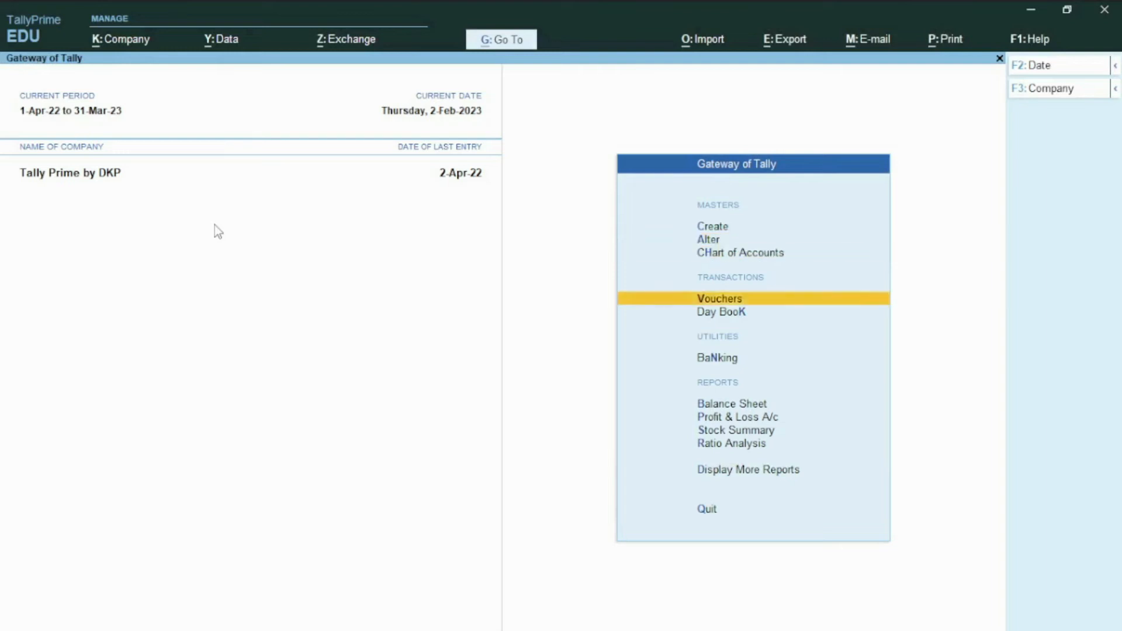
key("Up")
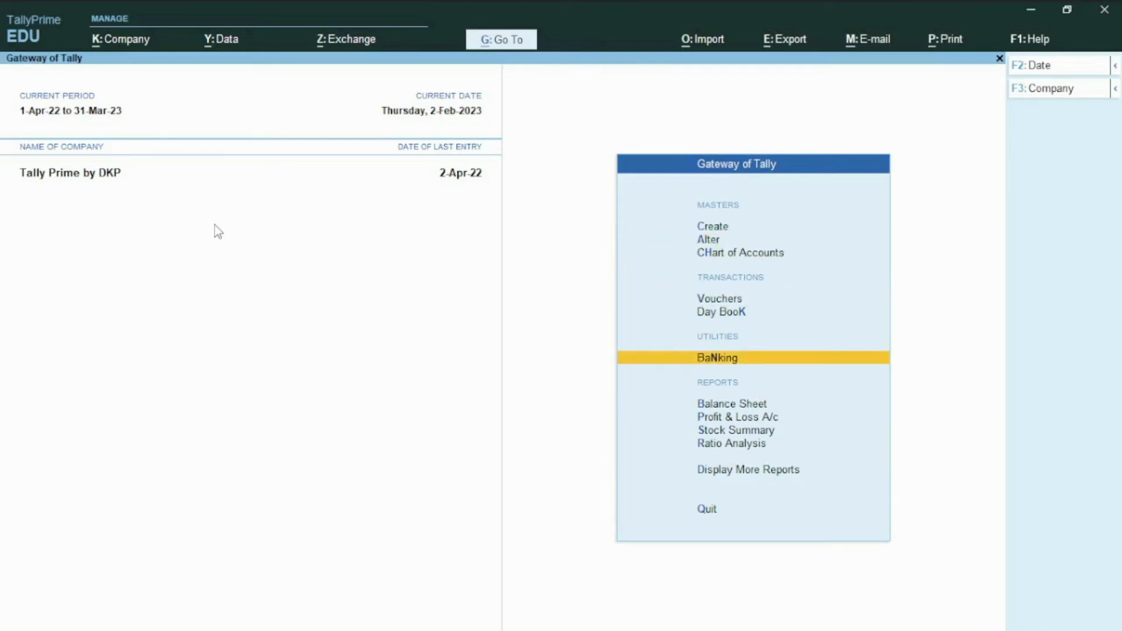
key("Return")
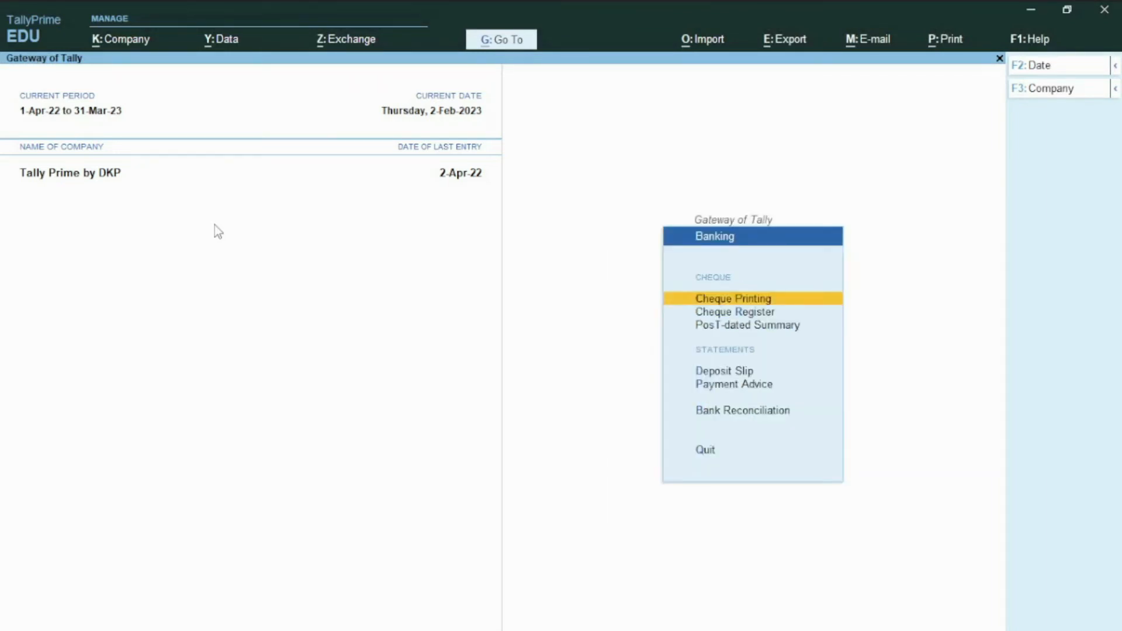
View the bank reconciliation of the SBI BANK A/C ledger, and return to the Gateway of Tally.
key("Down")
key("Down")
key("Down")
key("Down")
key("Down")
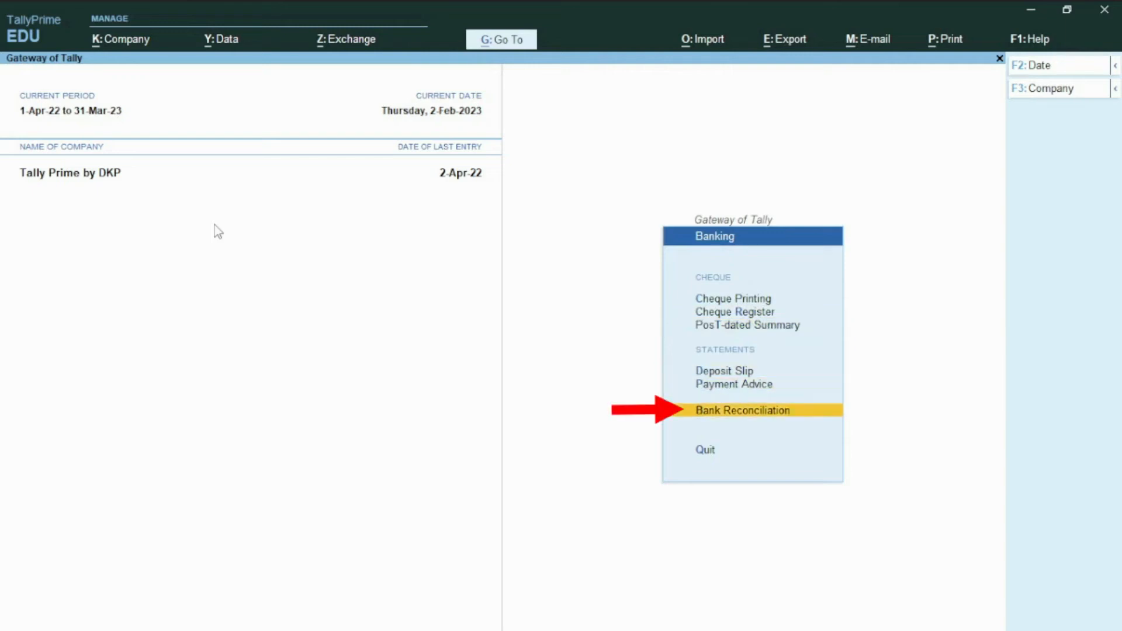
key("Return")
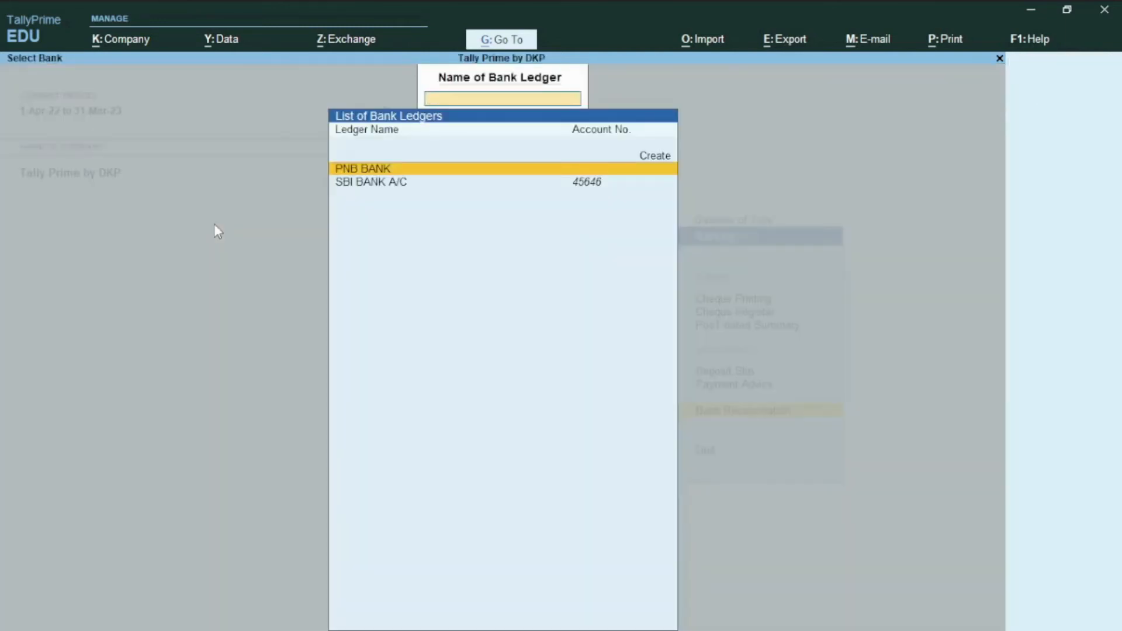
key("Down")
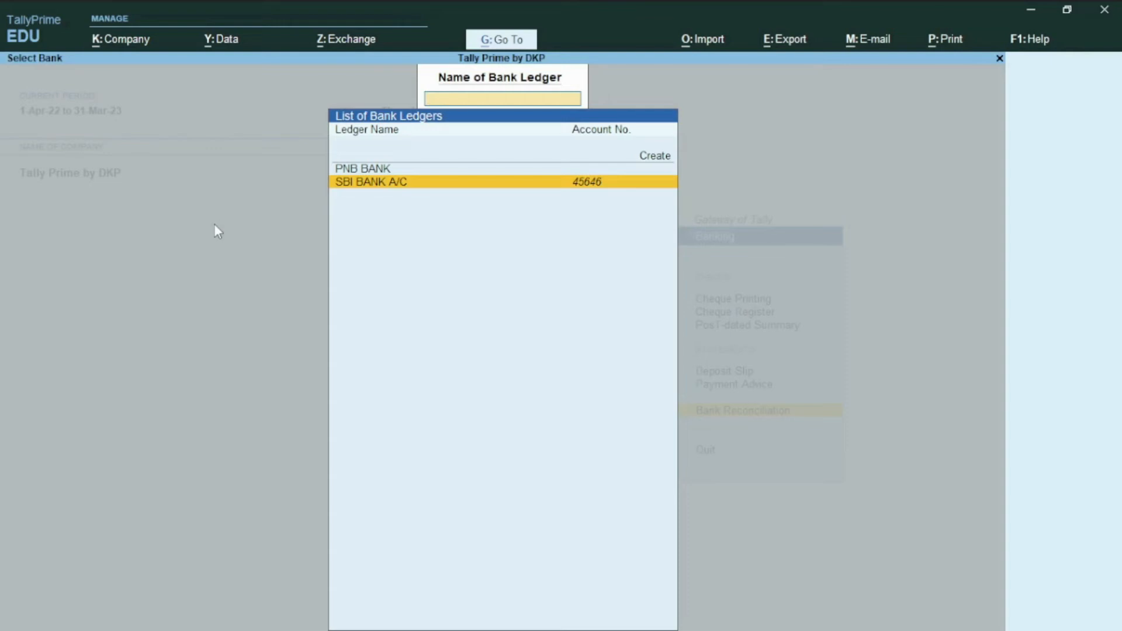
key("Return")
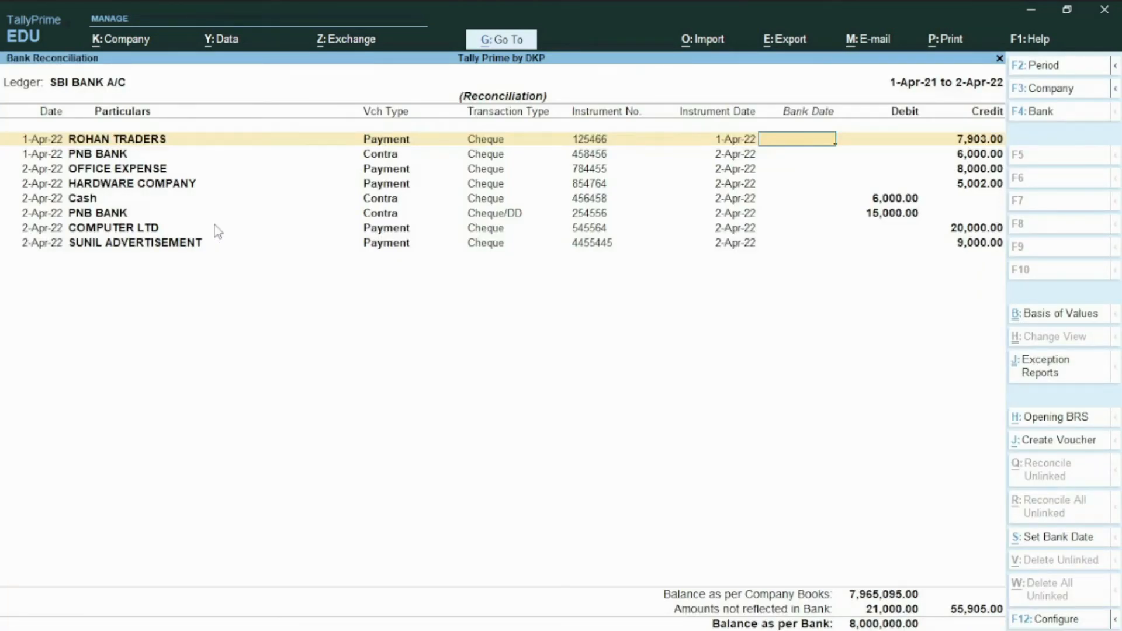
key("Escape")
key("Escape")
key("Escape")
key("Escape")
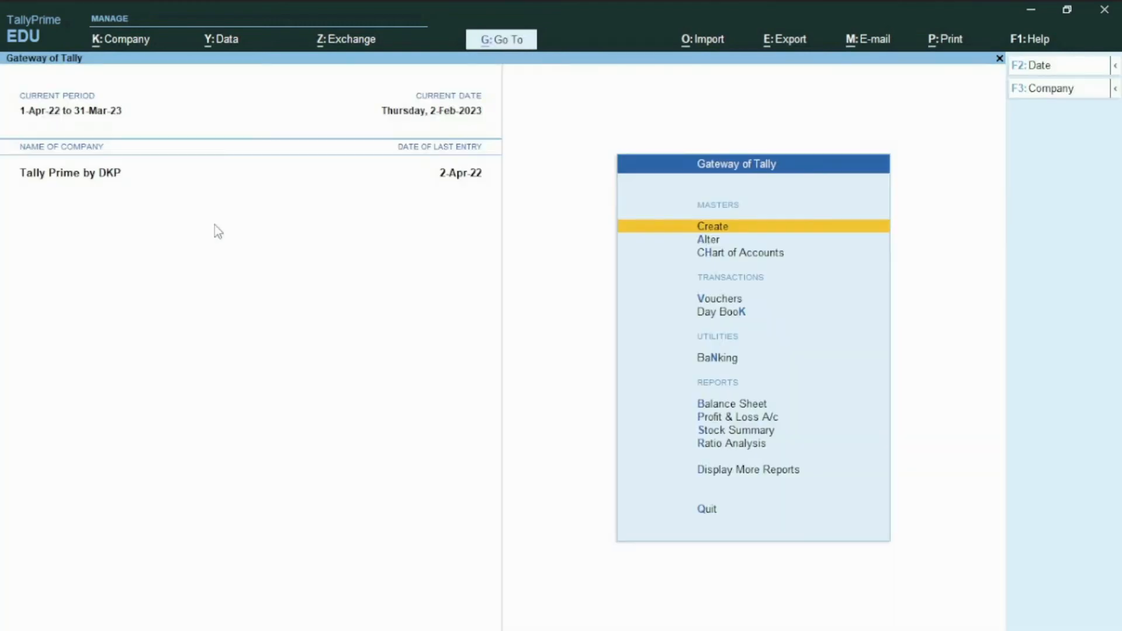
Open Account Books under Display More Reports in TallyPrime, checking the alternative reconciliation path in the PDF.
key("alt+Tab")
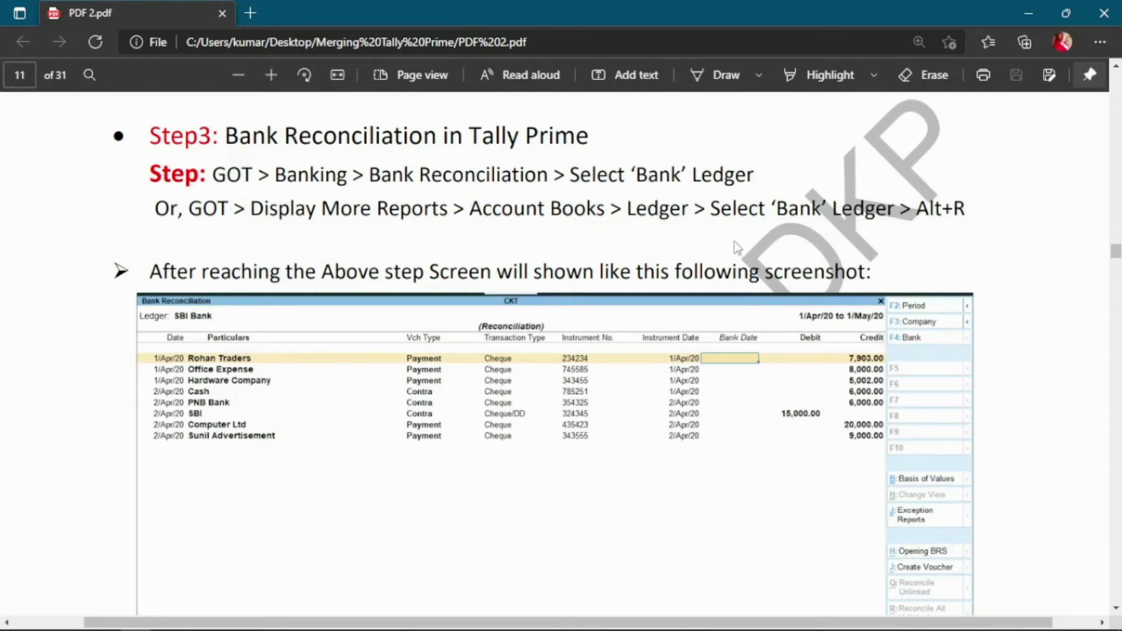
key("alt+Tab")
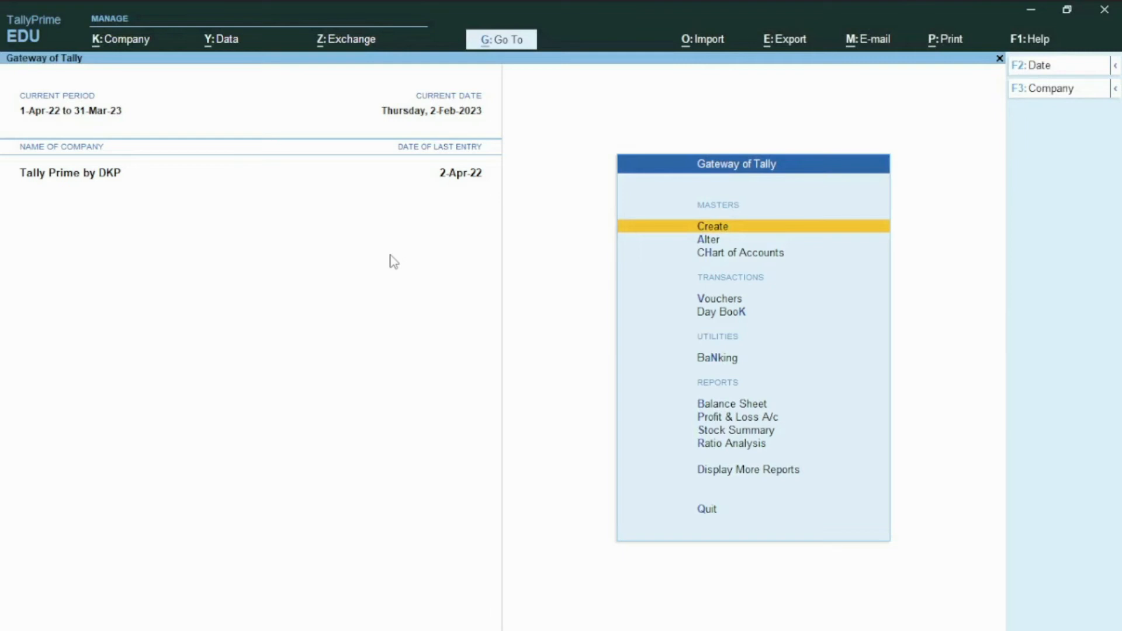
key("Up")
key("Up")
key("Return")
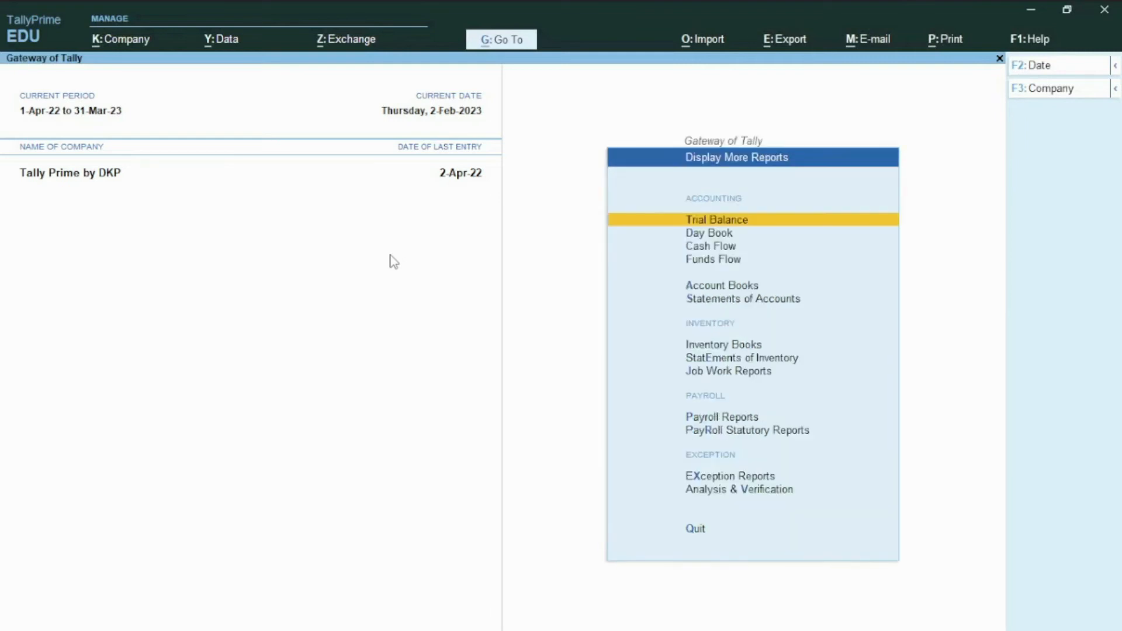
key("Down")
key("Down")
key("Down")
key("Down")
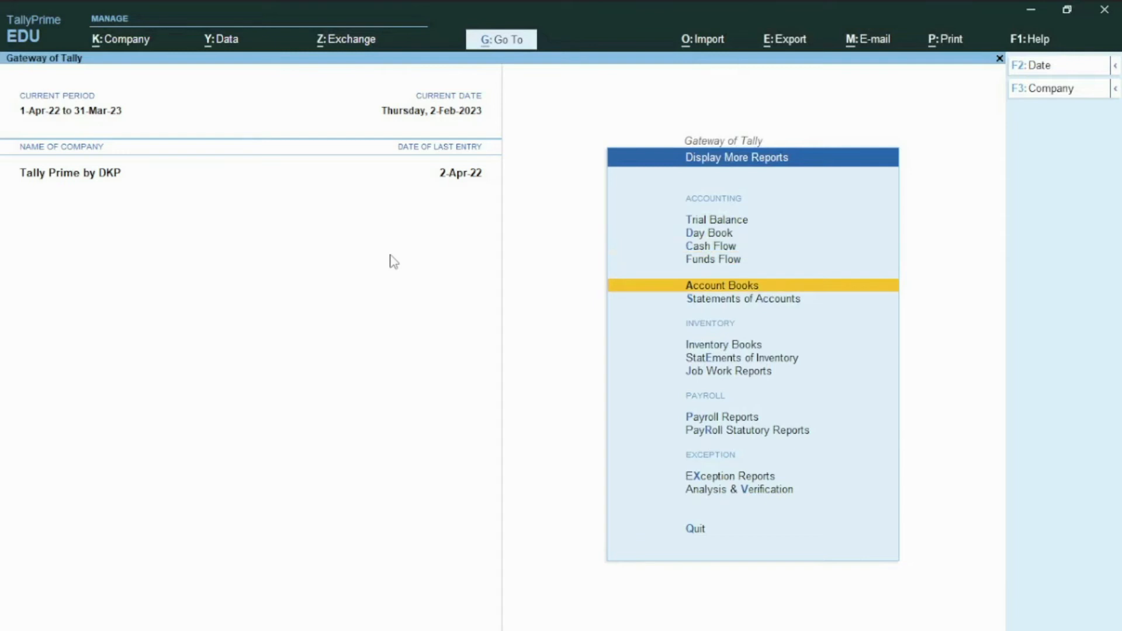
key("Return")
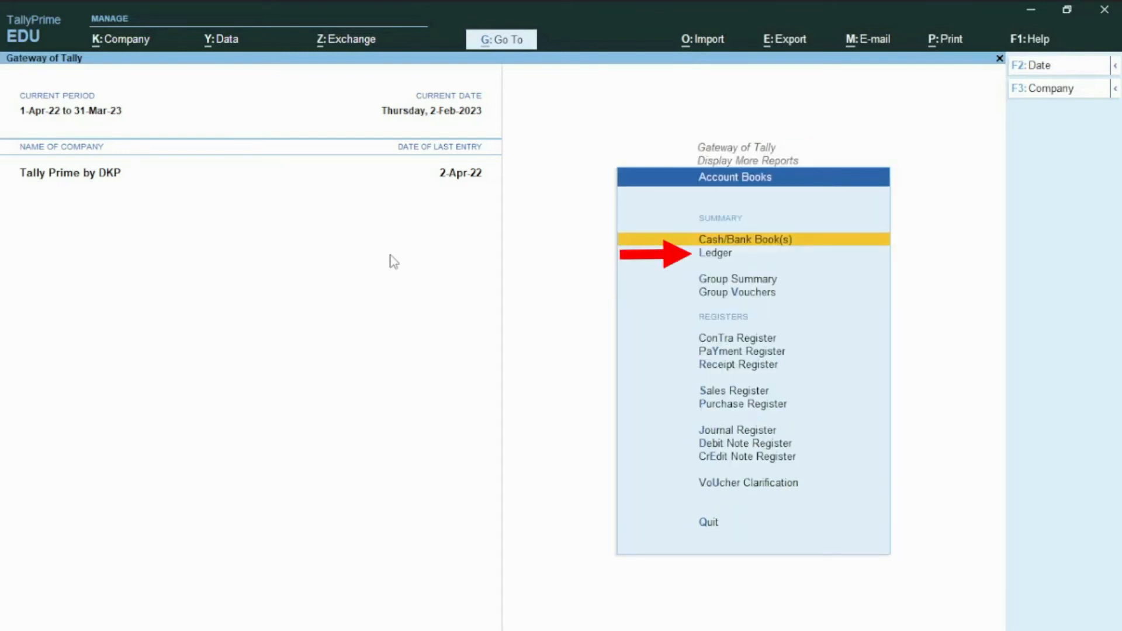
key("alt+Tab")
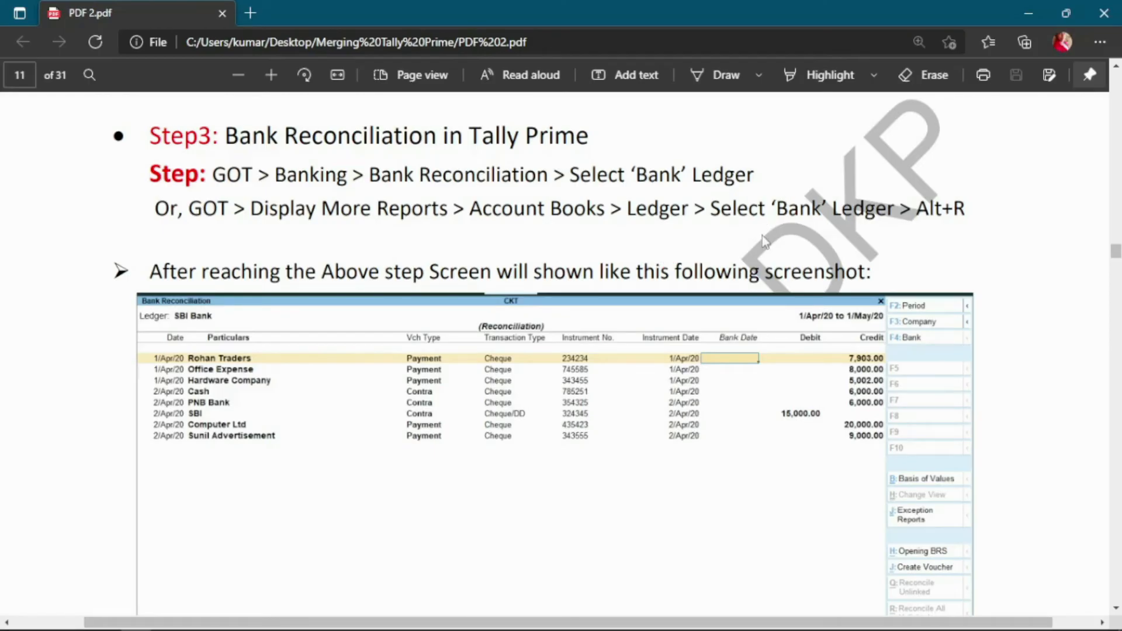
key("alt+Tab")
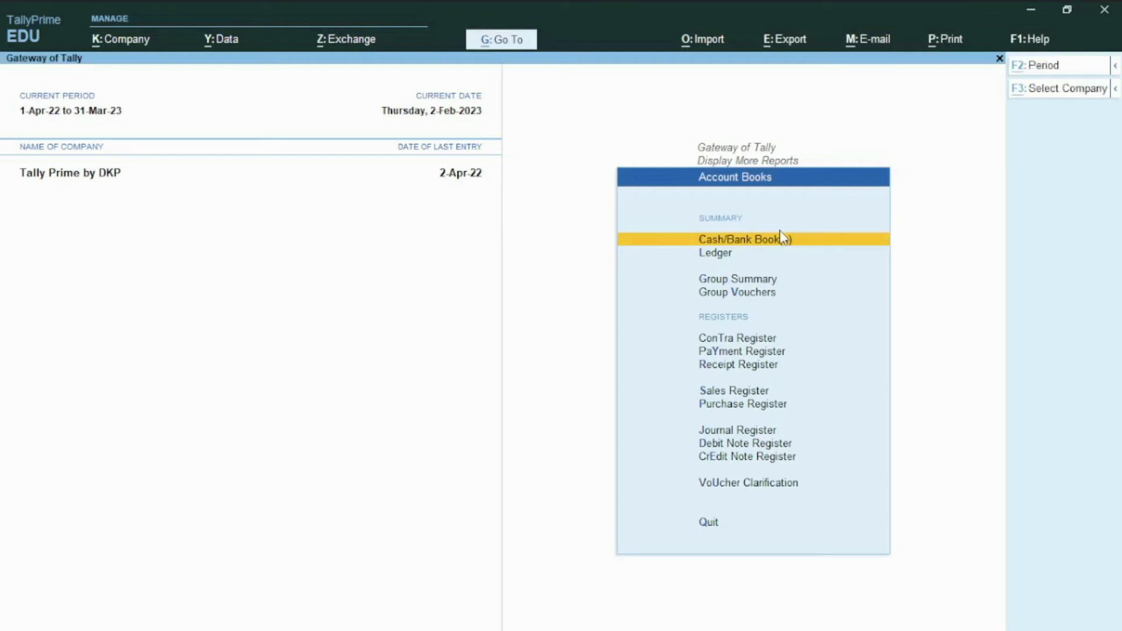
Open the SBI BANK A/C ledger's vouchers, view their reconciliation, and go back to the Gateway of Tally.
key("Down")
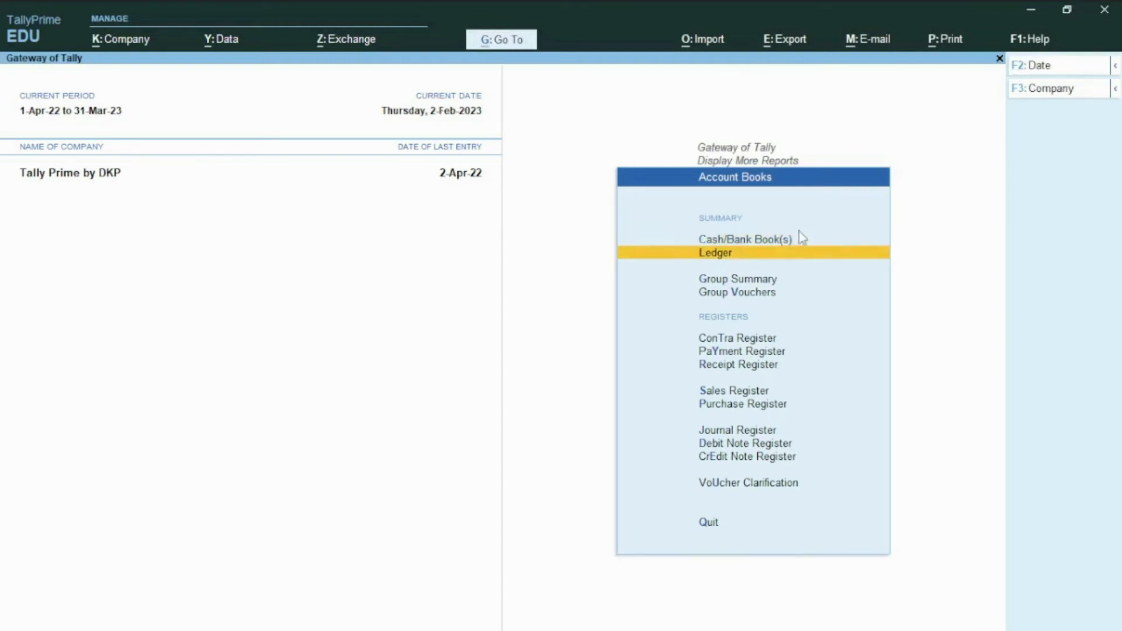
key("Return")
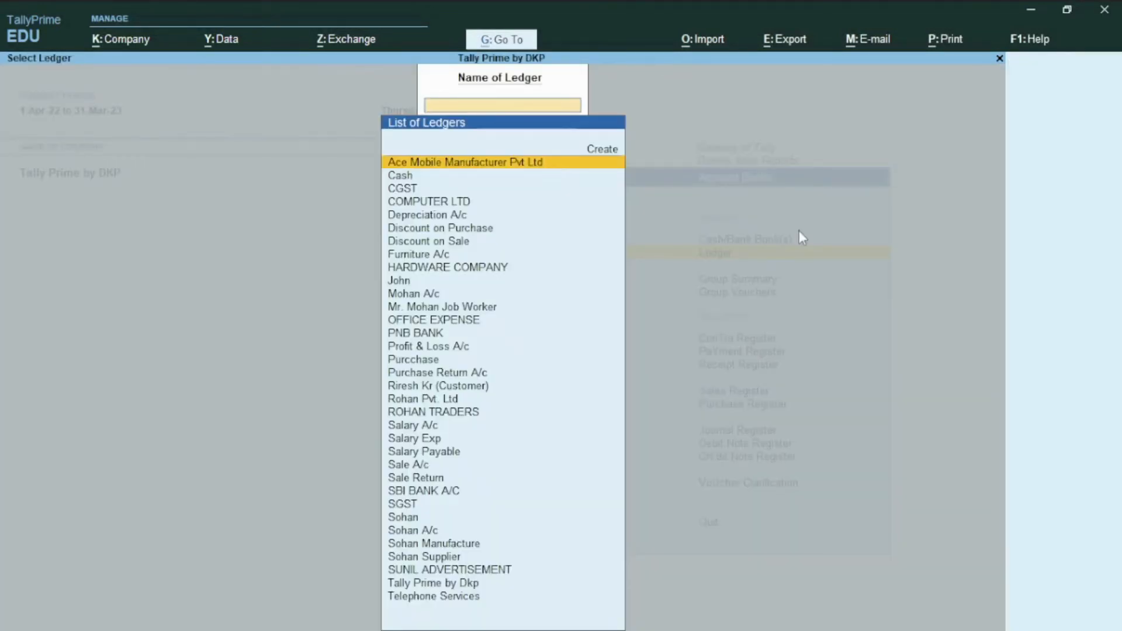
type("SBI")
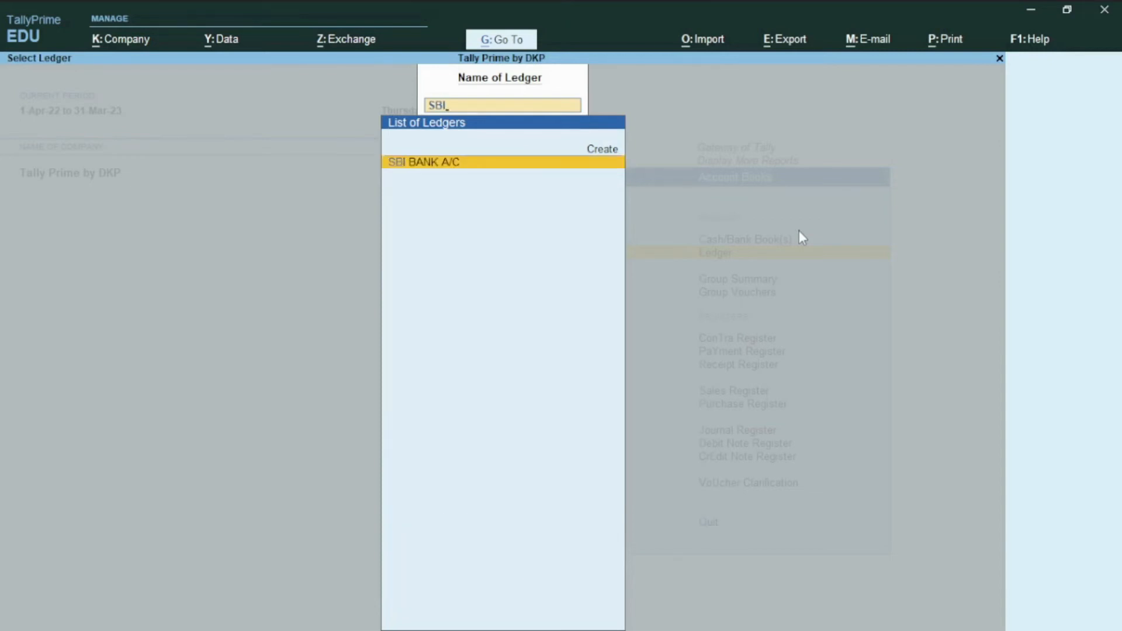
key("Return")
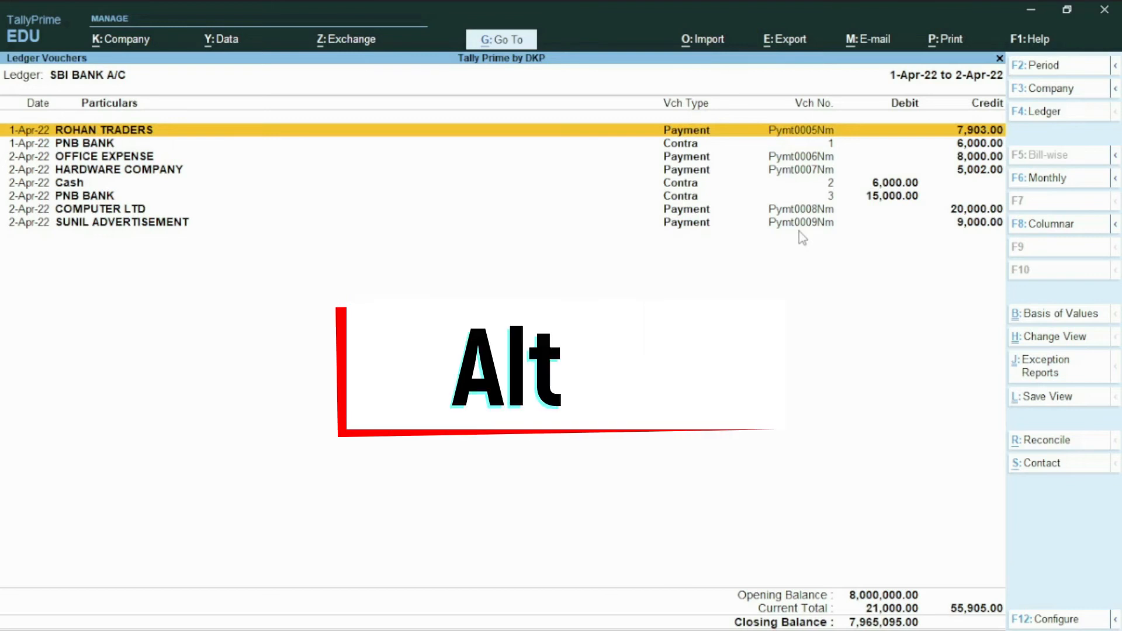
key("alt+r")
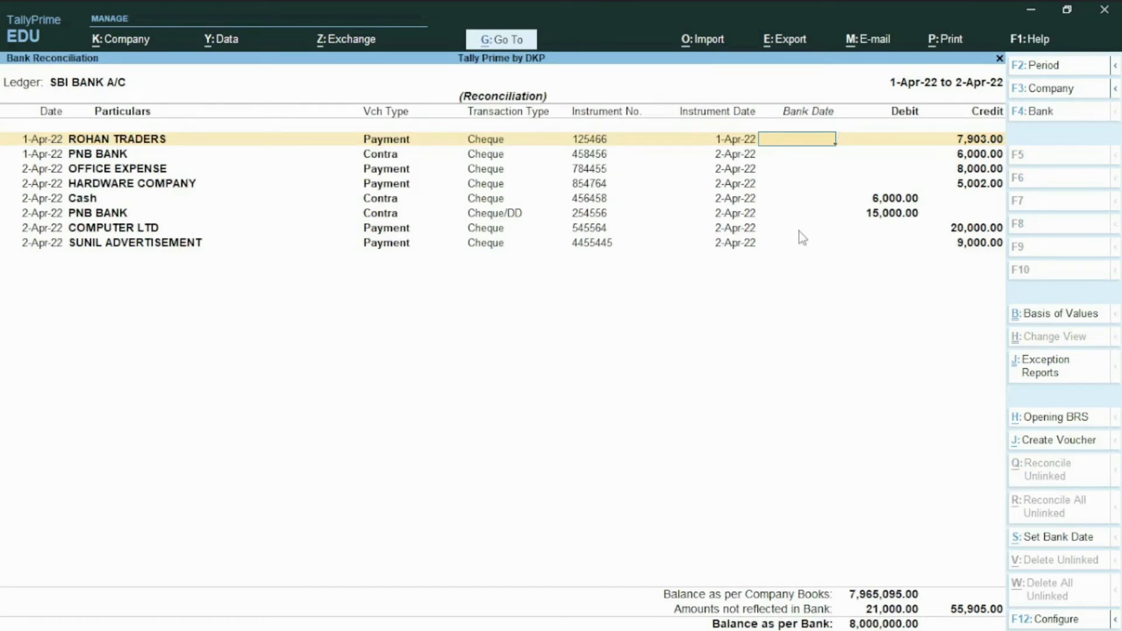
key("Escape")
key("Escape")
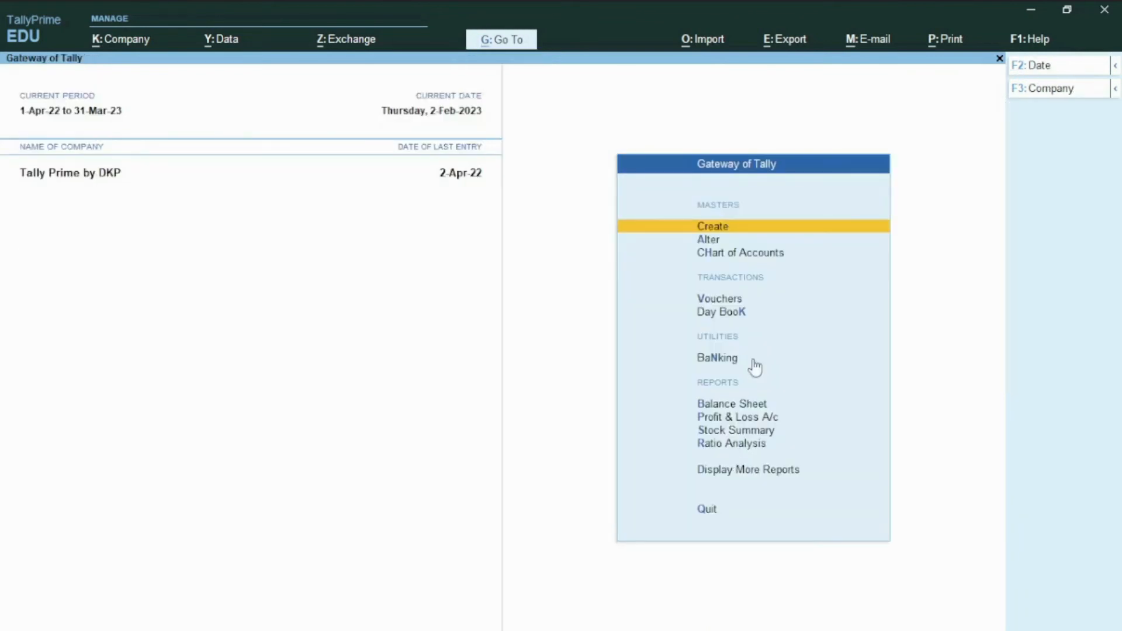
Open the Banking utilities from the Gateway of Tally.
key("k")
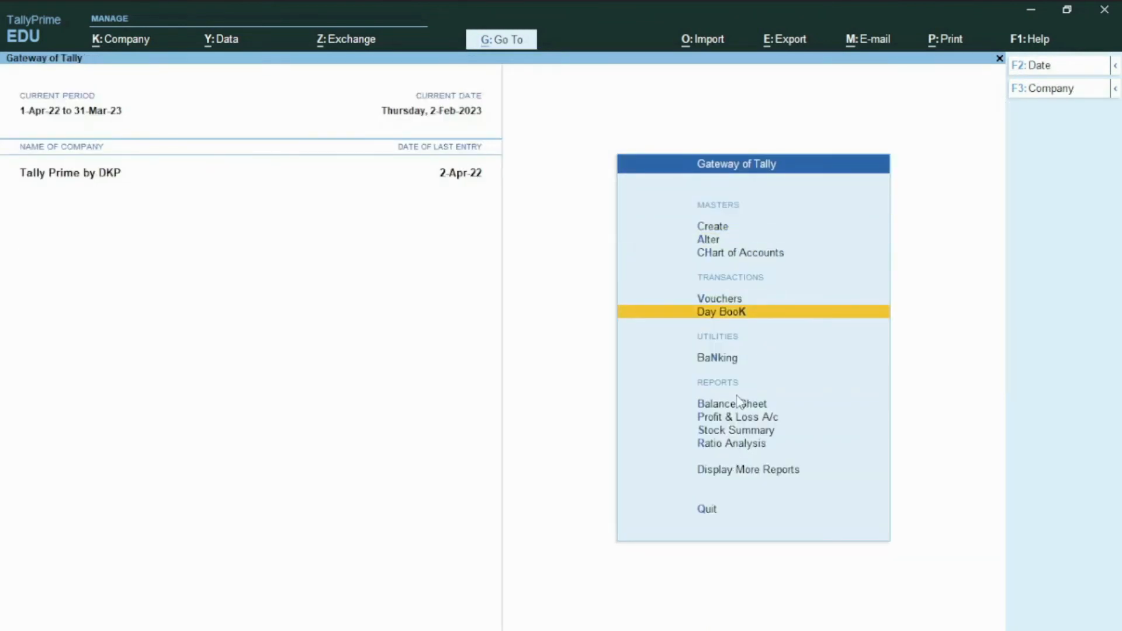
key("Down")
key("Down")
key("Up")
key("Up")
key("Down")
key("Down")
key("Up")
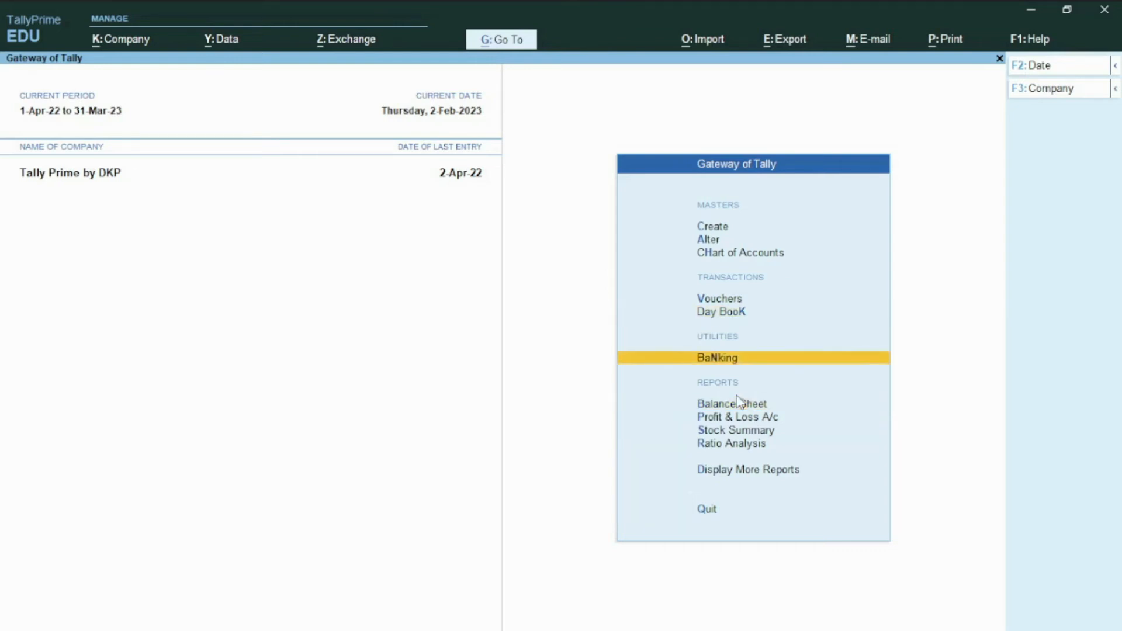
key("Return")
Open Bank Reconciliation for the SBI BANK A/C ledger.
key("Down")
key("Down")
key("Down")
key("Down")
key("Down")
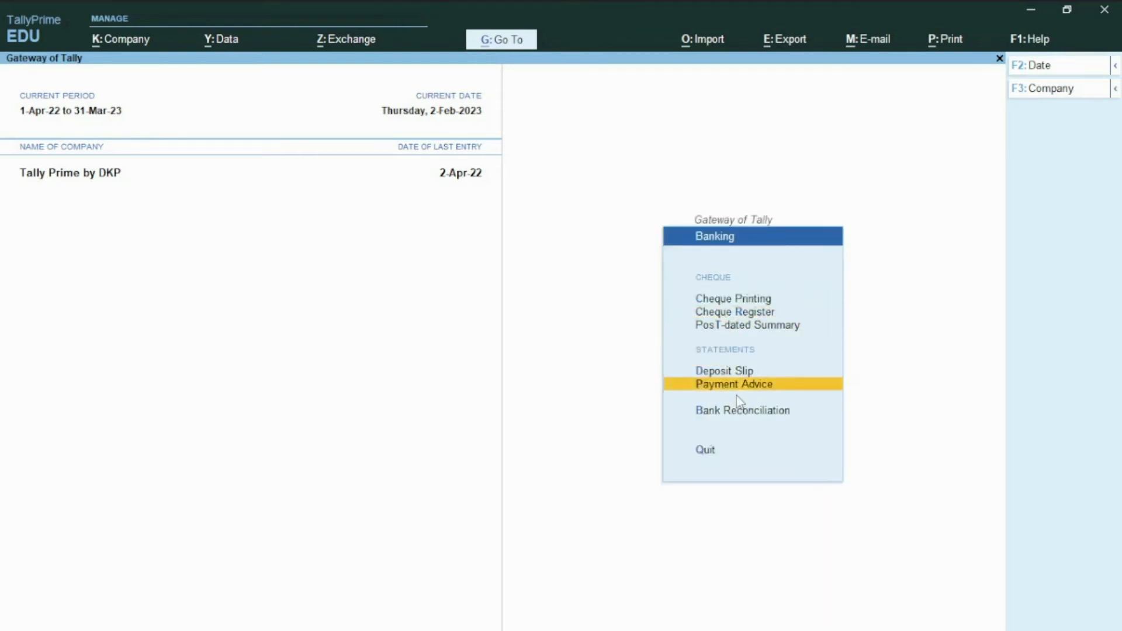
key("Return")
key("Down")
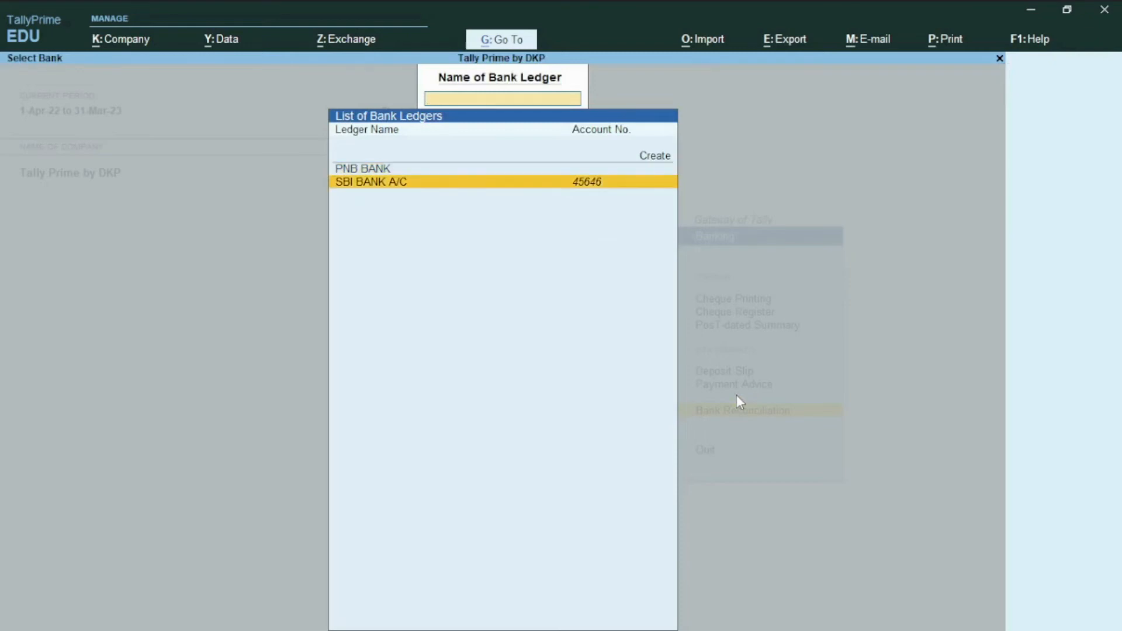
key("Return")
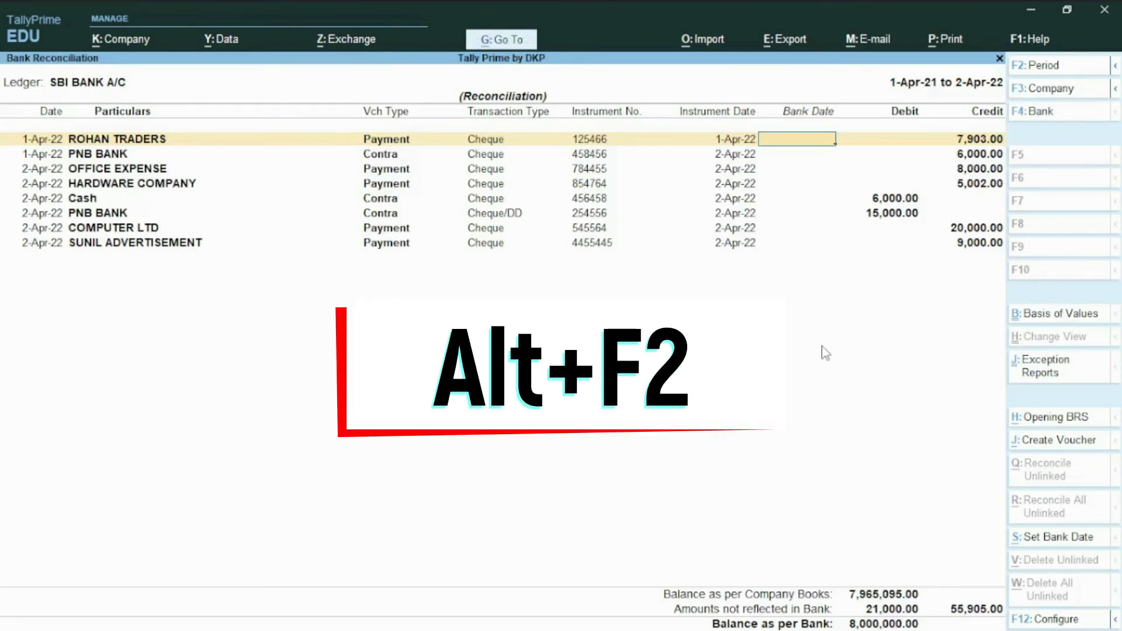
Set the reconciliation period from 1-4-2022 to 2-4-2022.
key("alt+F2")
type("A2022")
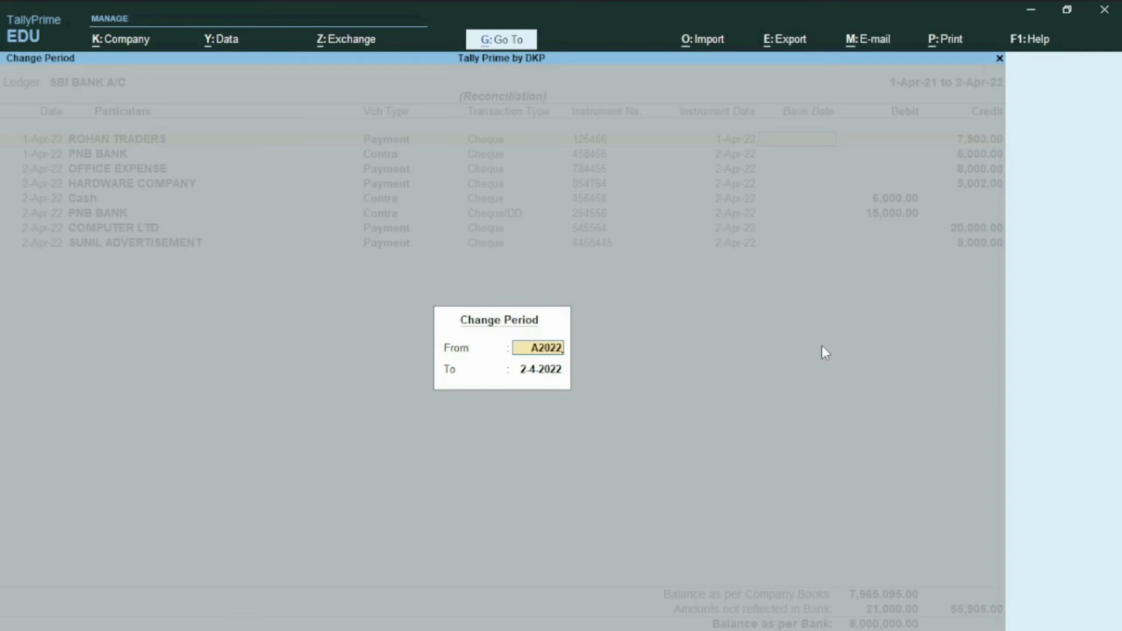
key("Return")
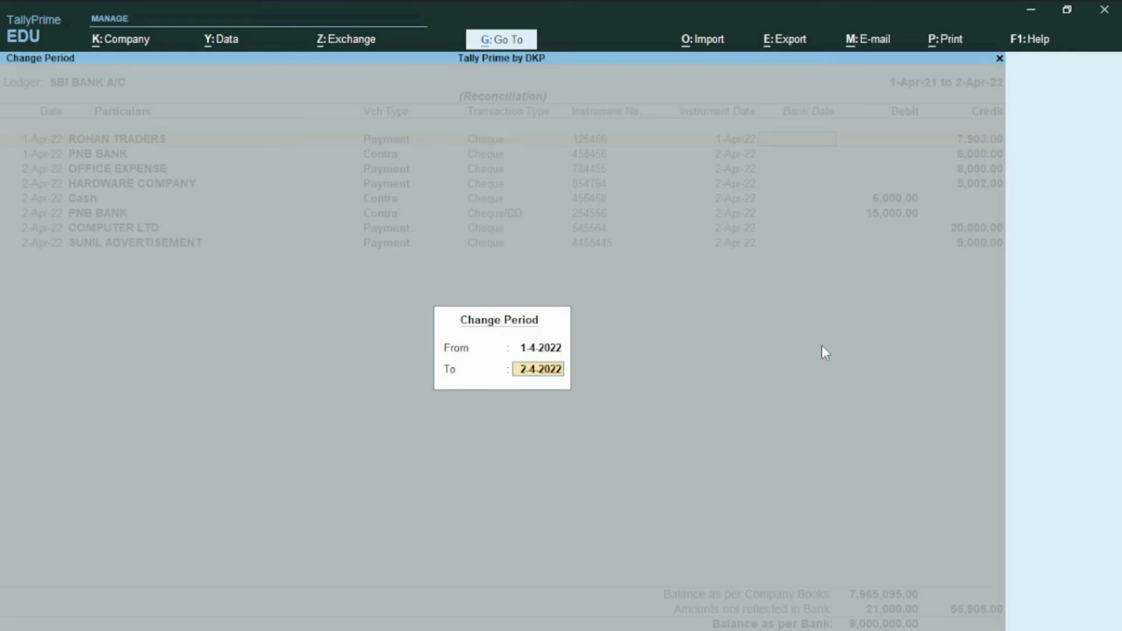
key("Return")
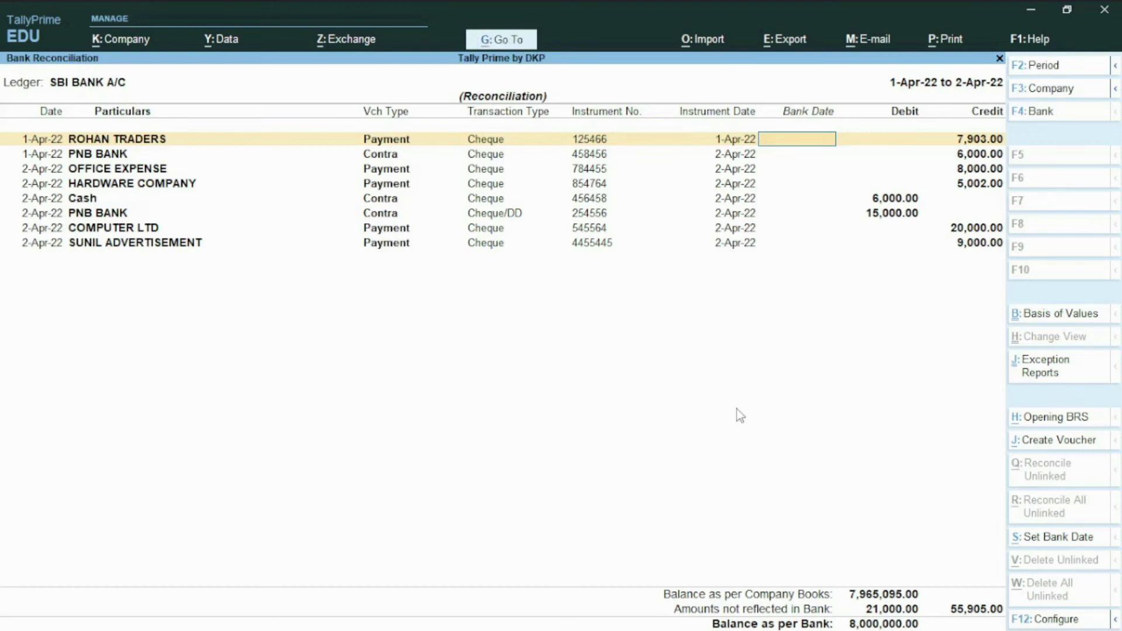
Switch to the PDF in the browser and look up the State Bank of India bank statement on page 10.
key("alt+Tab")
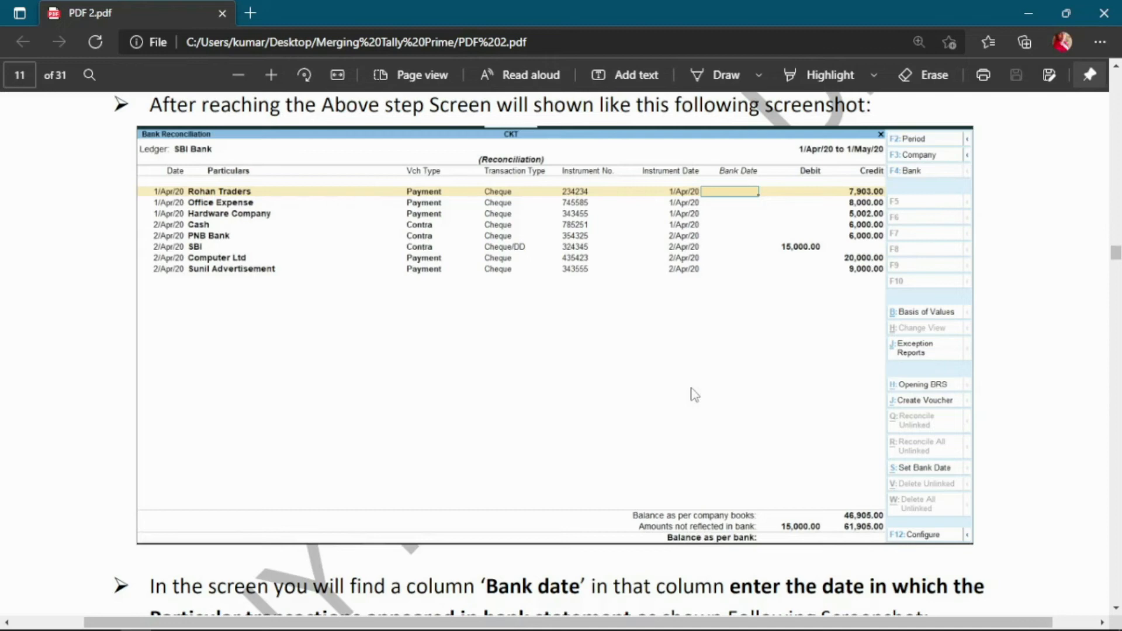
scroll(627, 375, "up", 10)
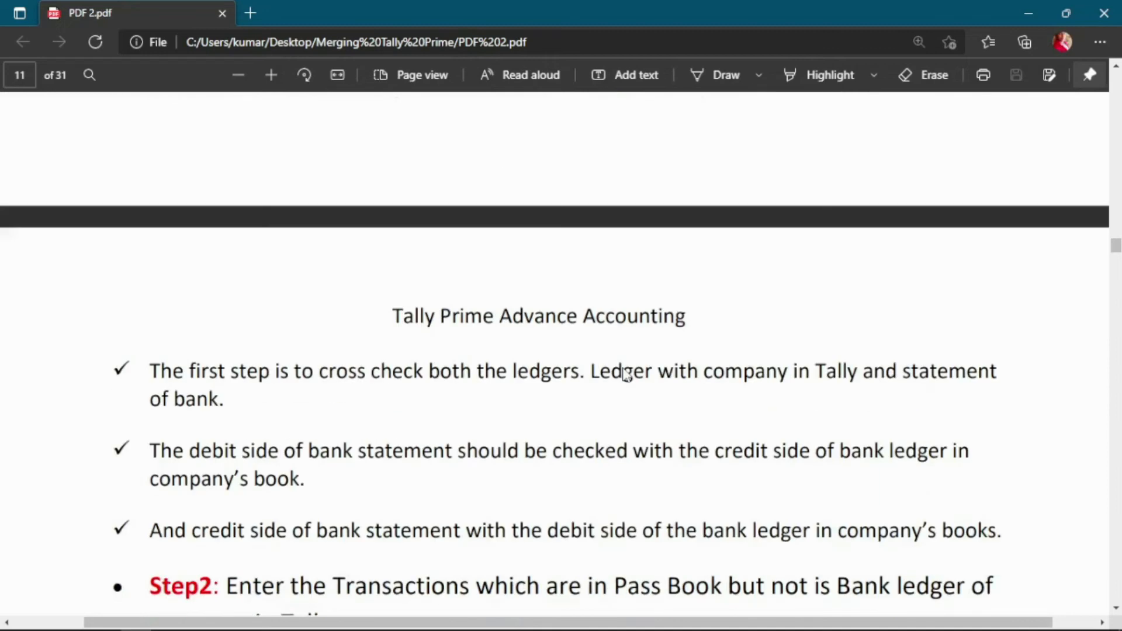
scroll(627, 375, "up", 10)
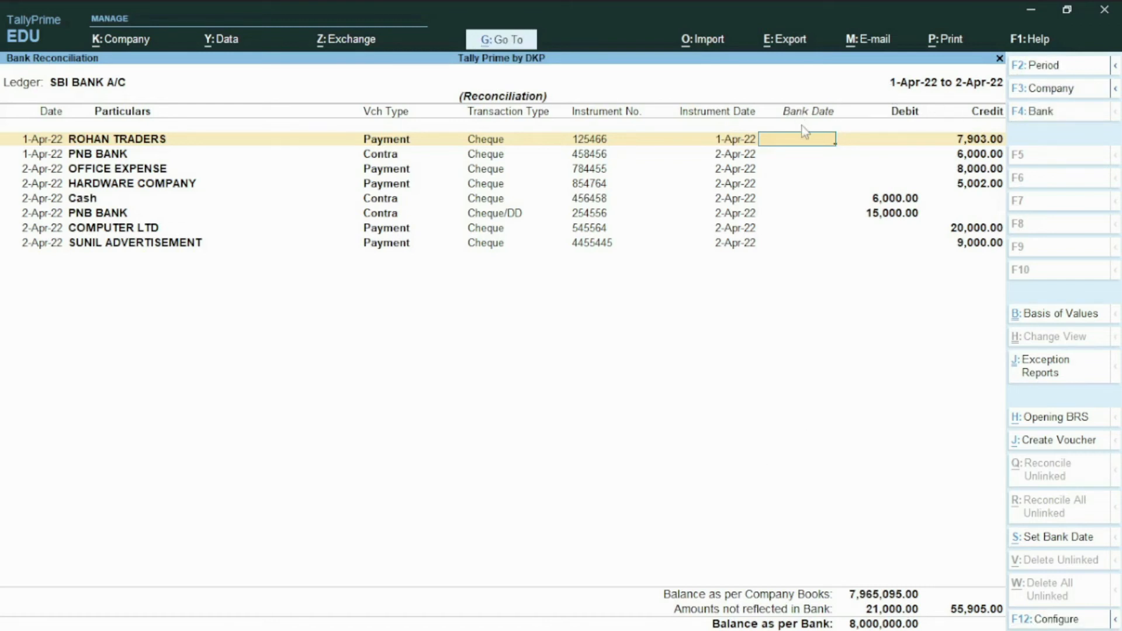
key("alt+Tab")
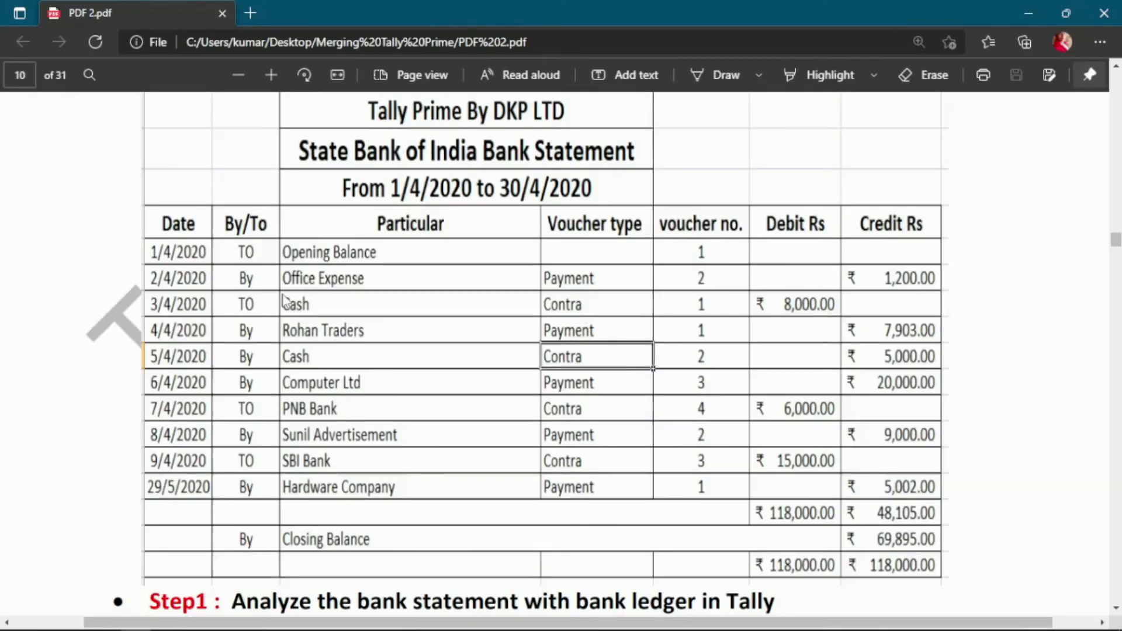
Compare the SBI BANK A/C reconciliation entries in TallyPrime with the State Bank of India statement in the PDF, ending in TallyPrime.
key("alt+Tab")
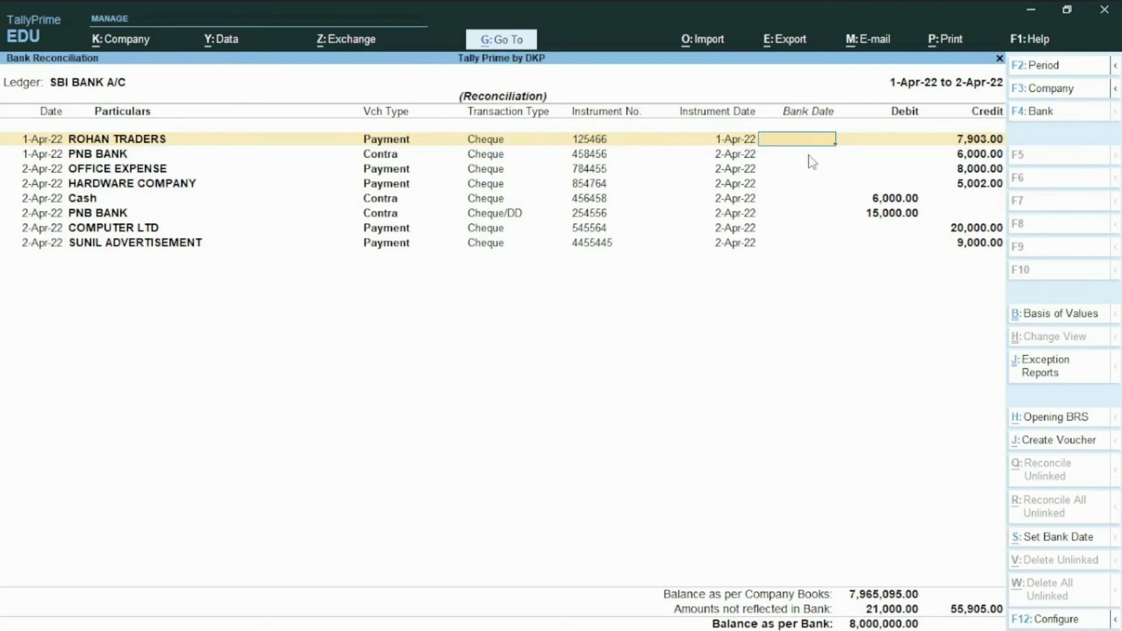
key("alt+Tab")
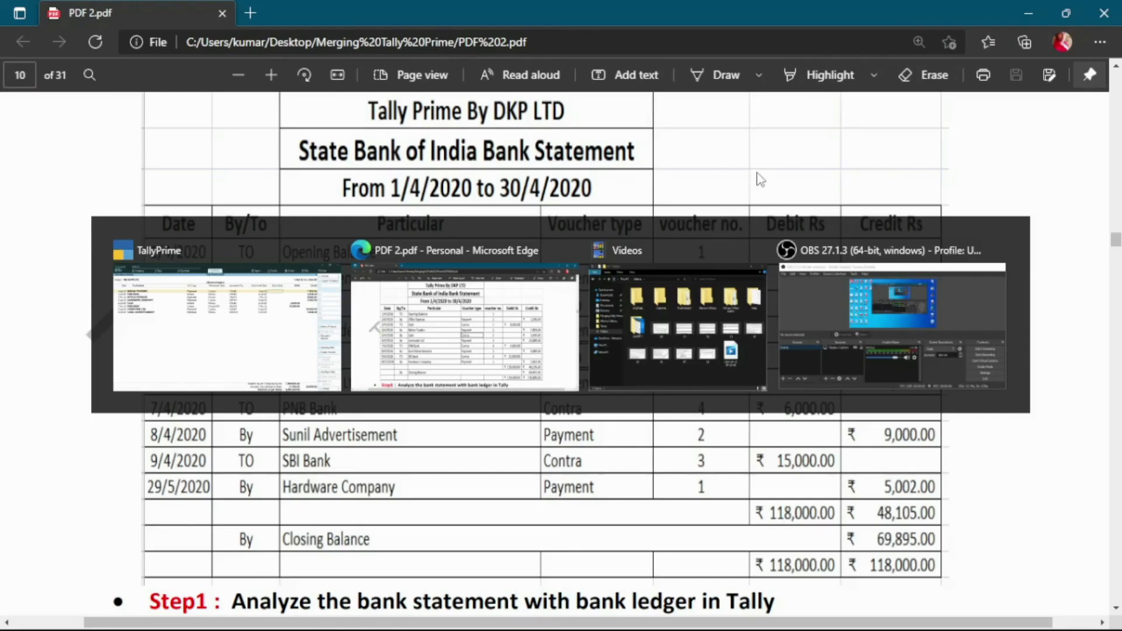
scroll(300, 291, "down", 2)
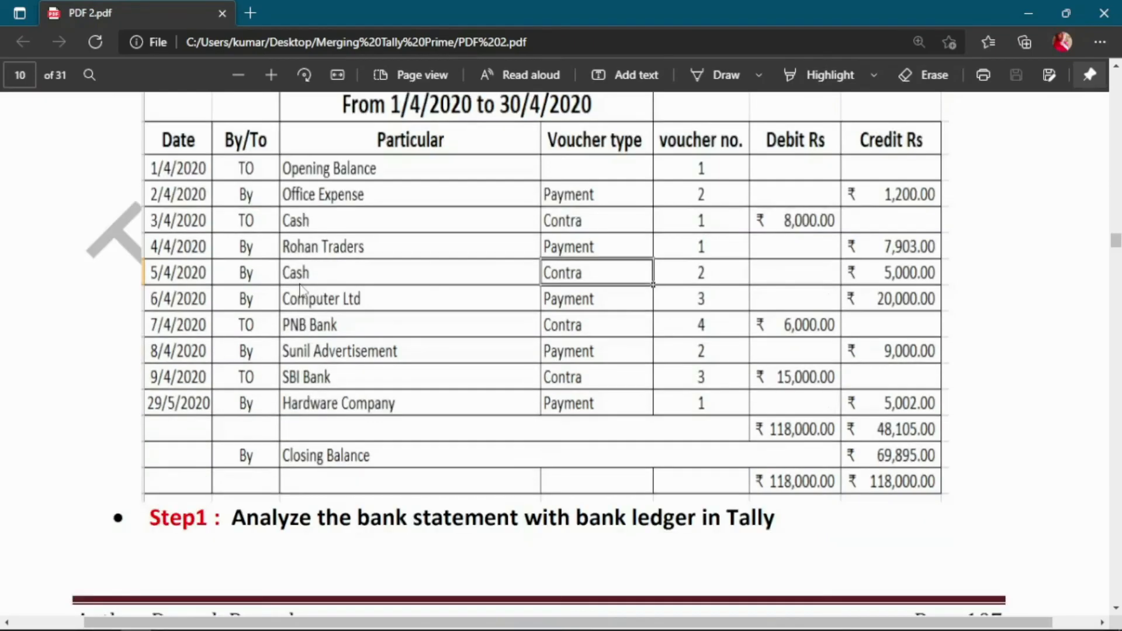
key("alt+Tab")
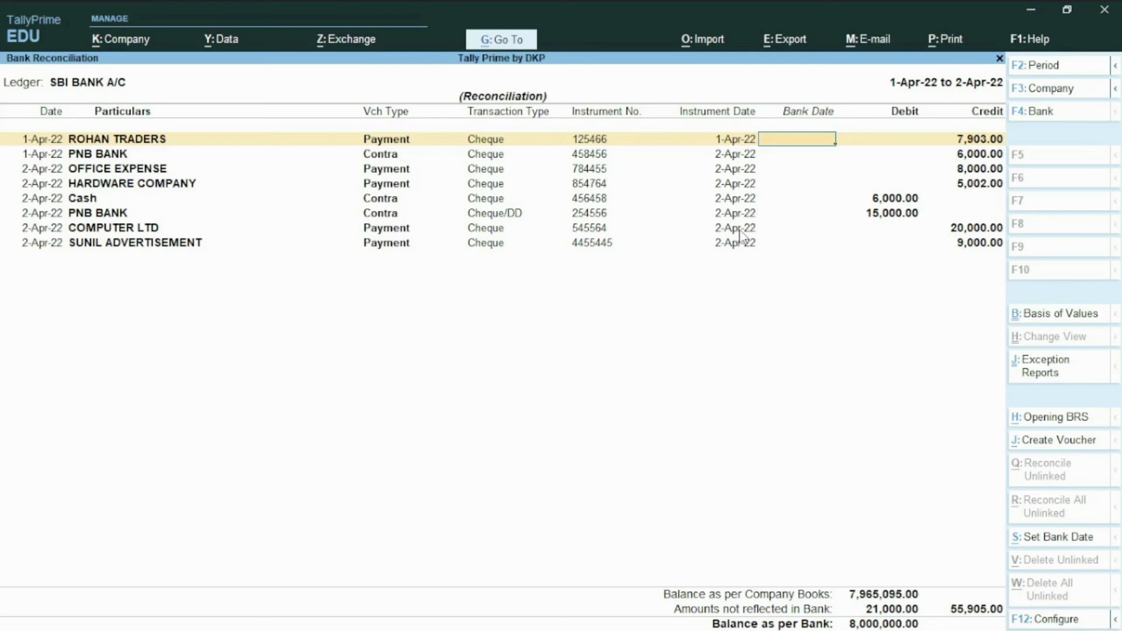
key("alt+Tab")
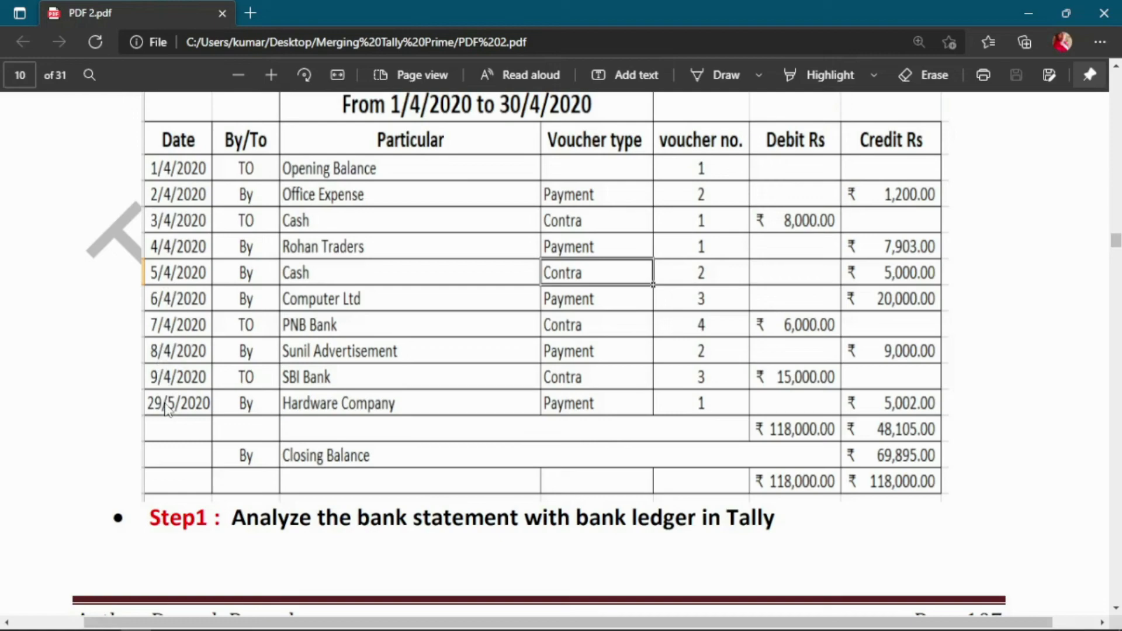
key("alt+Tab")
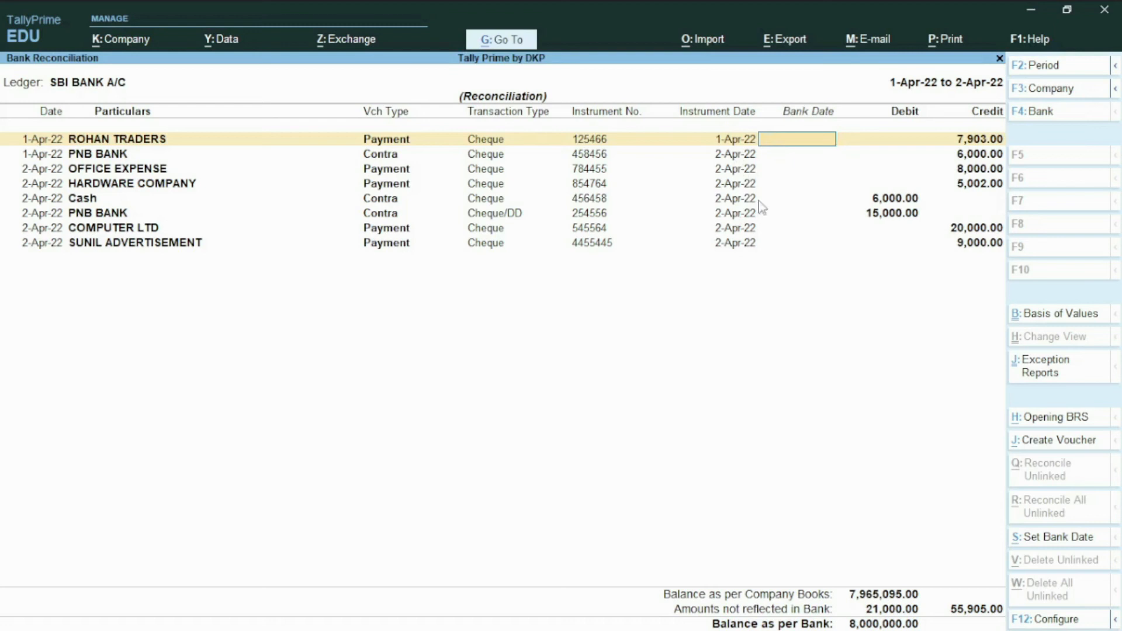
Set the bank date to 1-Apr-22 for the Rohan Traders payment and 2-Apr-22 for the 6,000 PNB Bank contra.
type("-4")
key("Return")
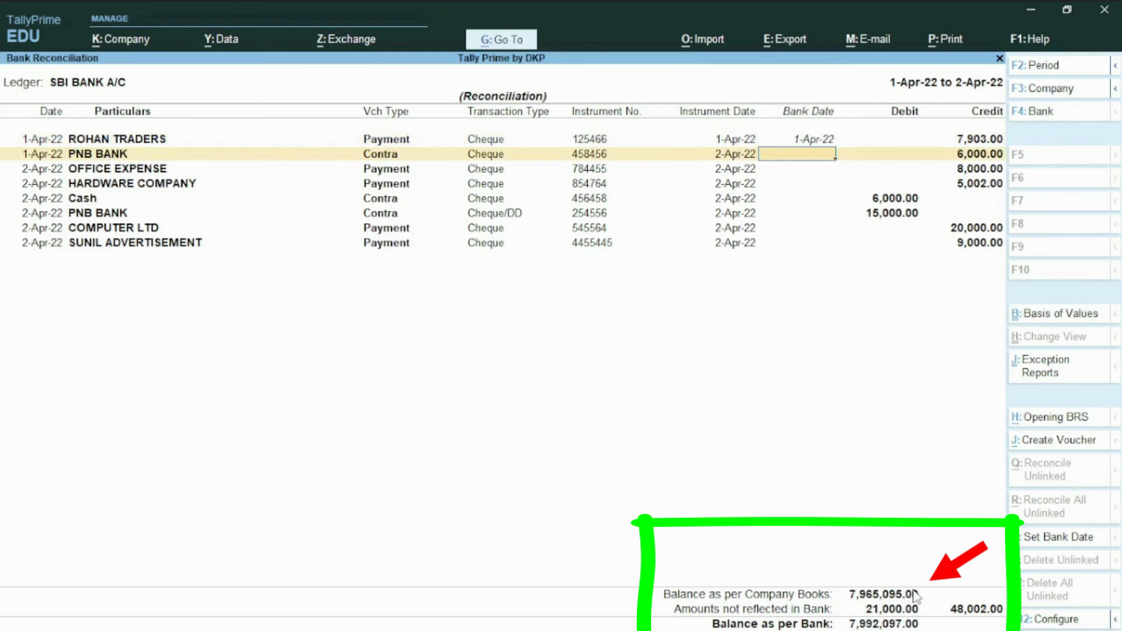
type("2-Apr-22")
key("Return")
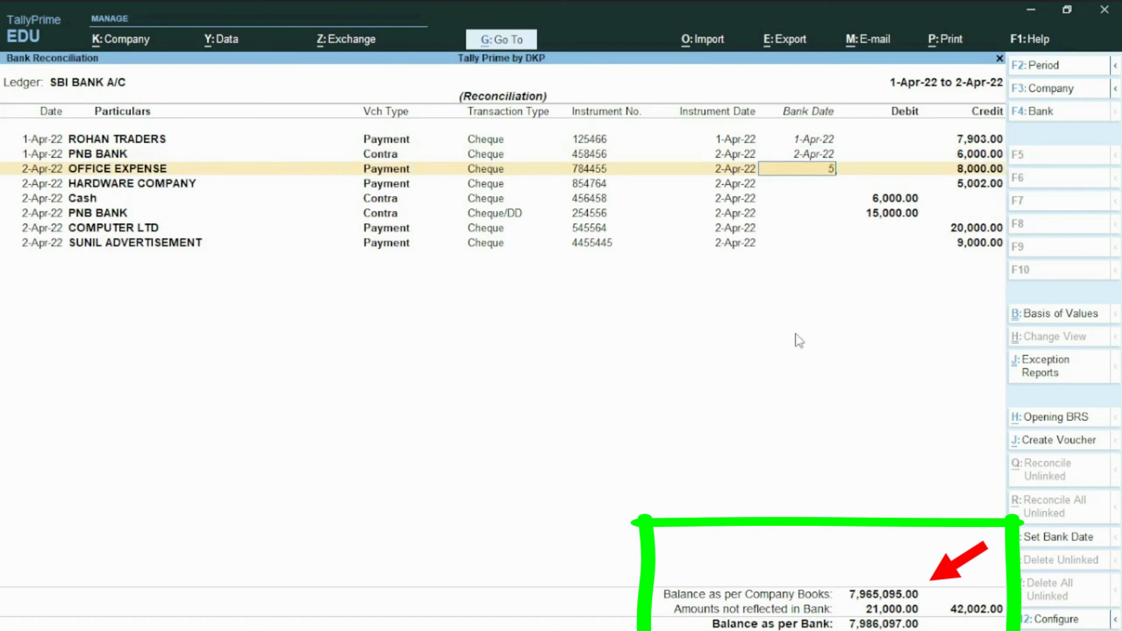
Set the bank date of the Office Expense and Hardware Company payments to 2-Apr-22.
type("2-4")
key("Return")
type("24")
key("BackSpace")
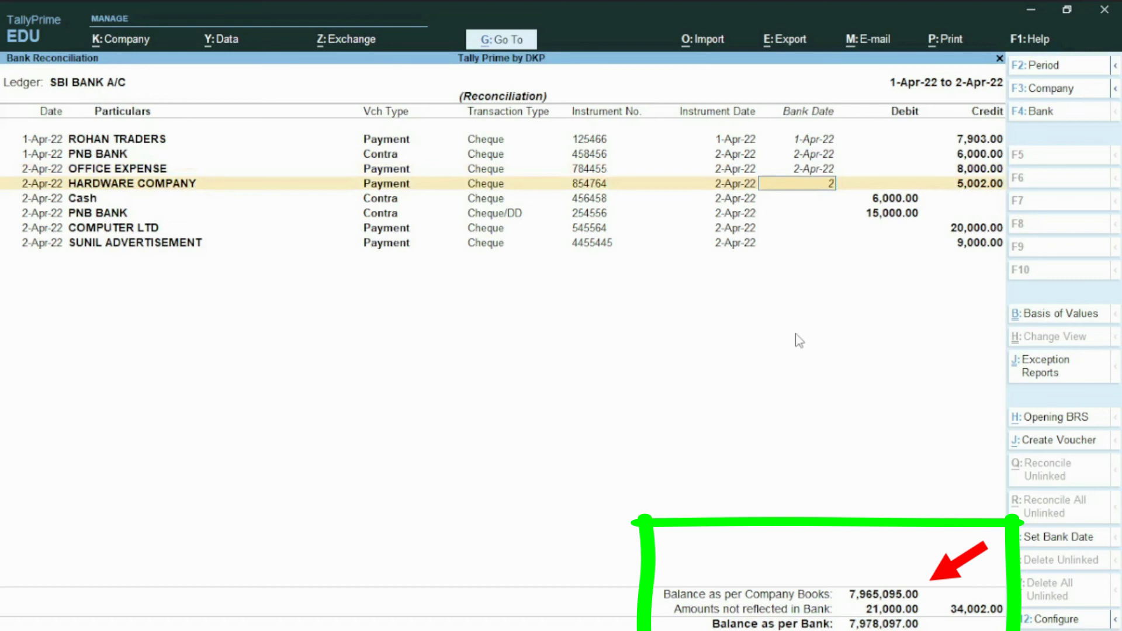
type("-4")
key("Return")
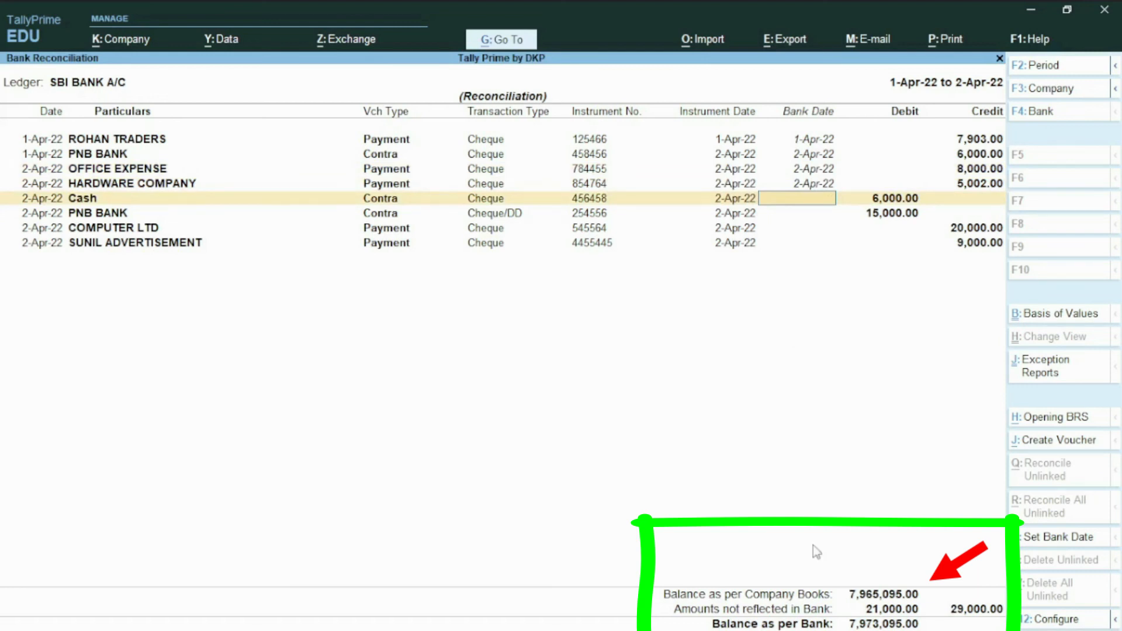
Set the bank date to 2-Apr-22 for the Cash, 15,000 PNB Bank, Computer Ltd and Sunil Advertisement entries.
type("2-4")
key("Return")
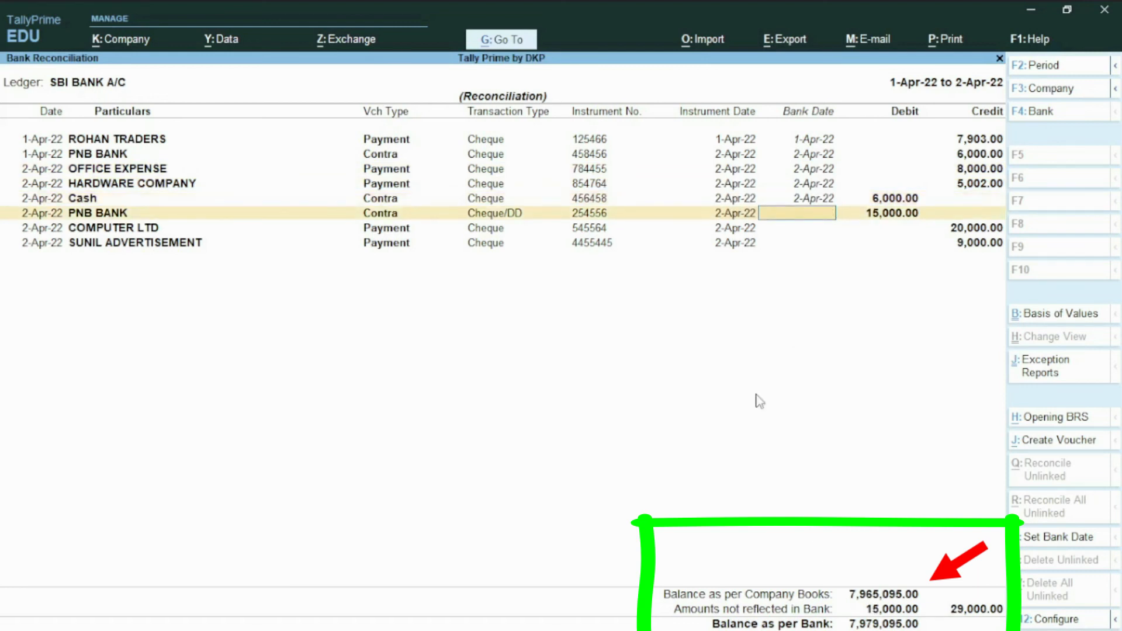
type("2")
key("Return")
type("2-4")
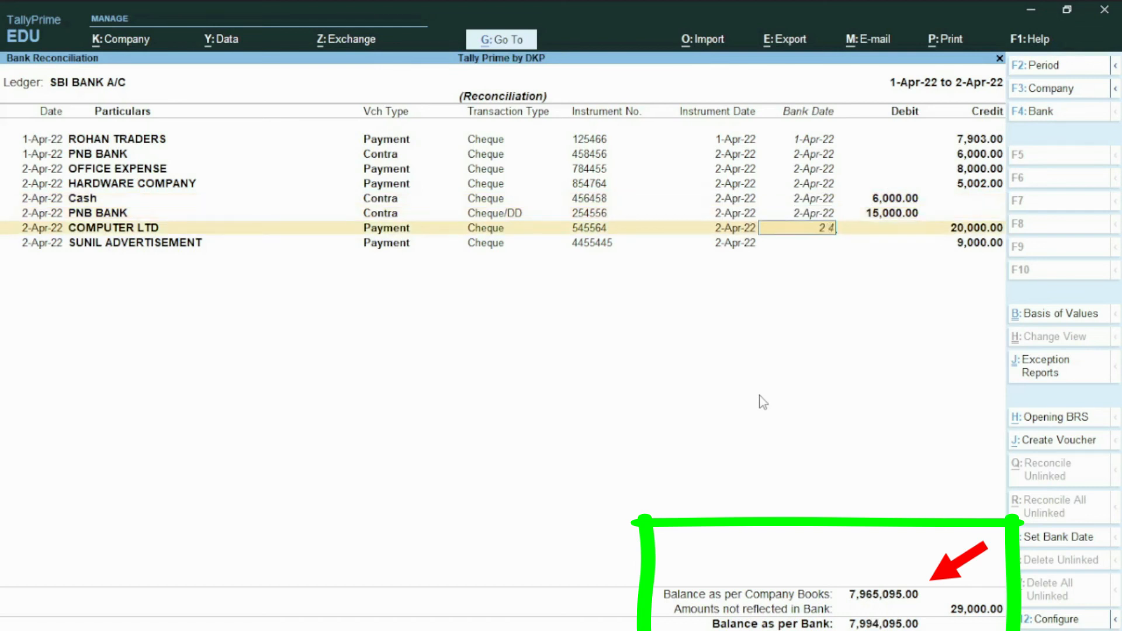
key("Return")
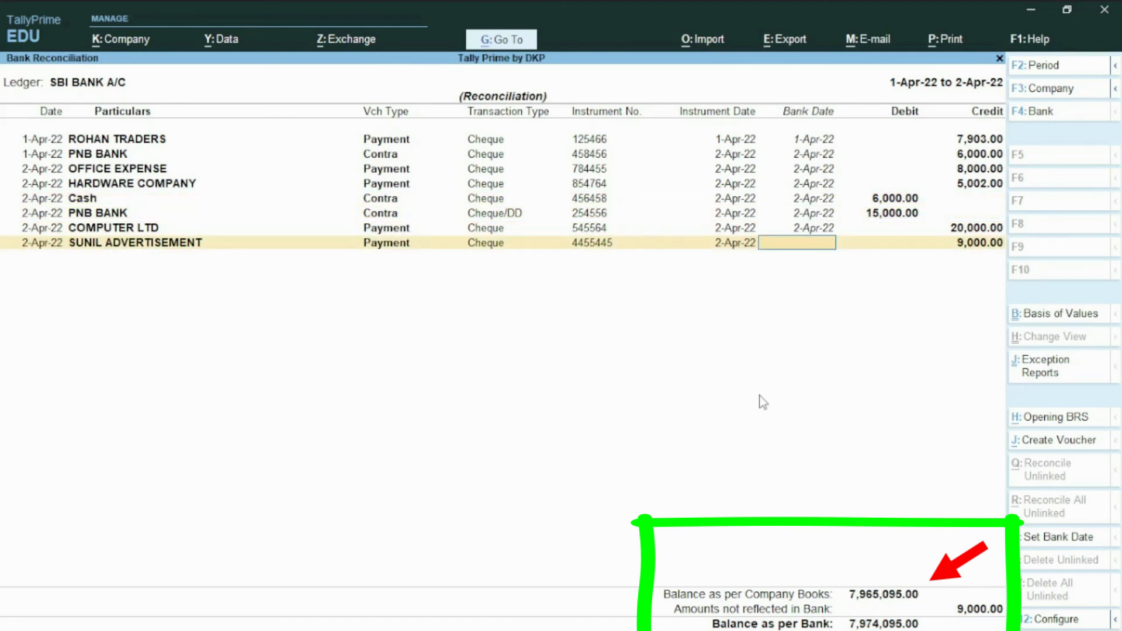
type("2")
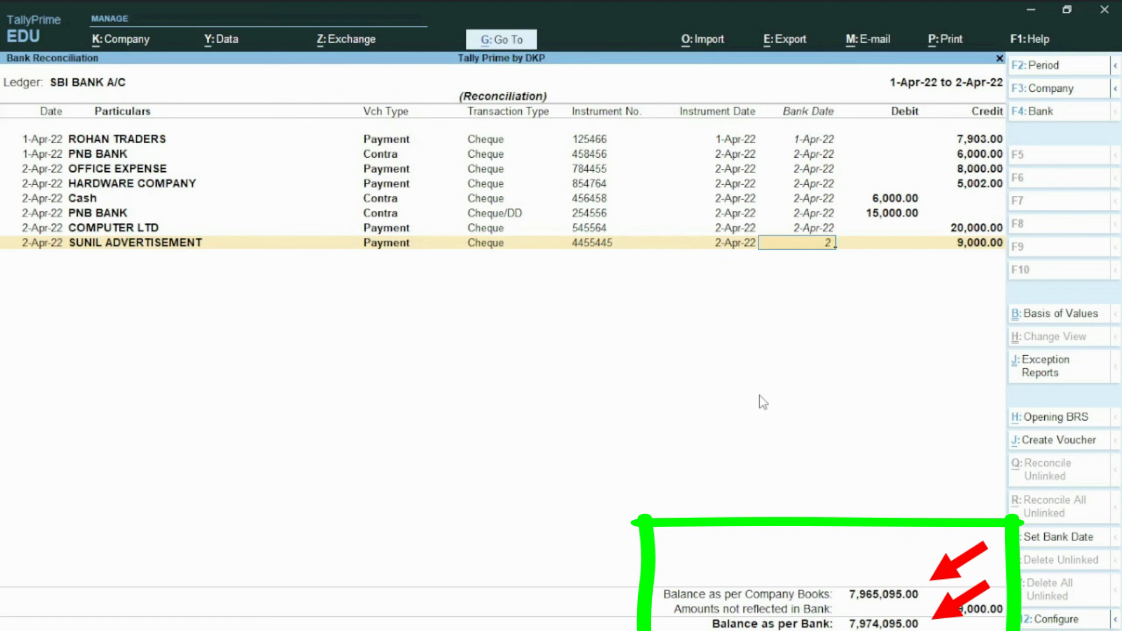
key("Return")
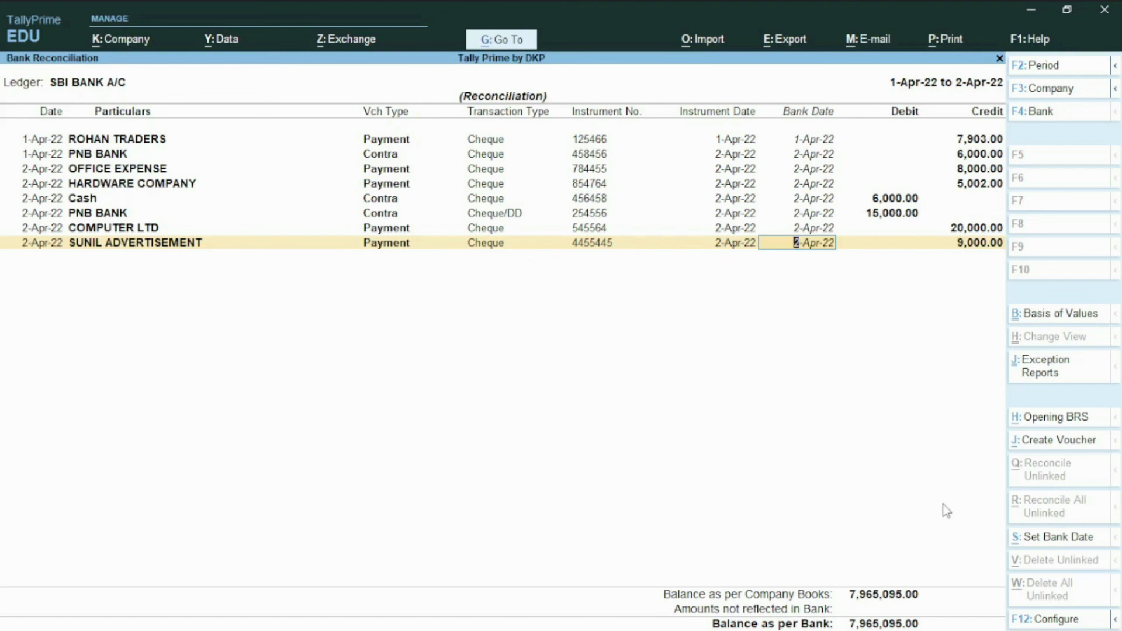
Accept the bank reconciliation and reopen it for the SBI BANK A/C ledger.
key("Return")
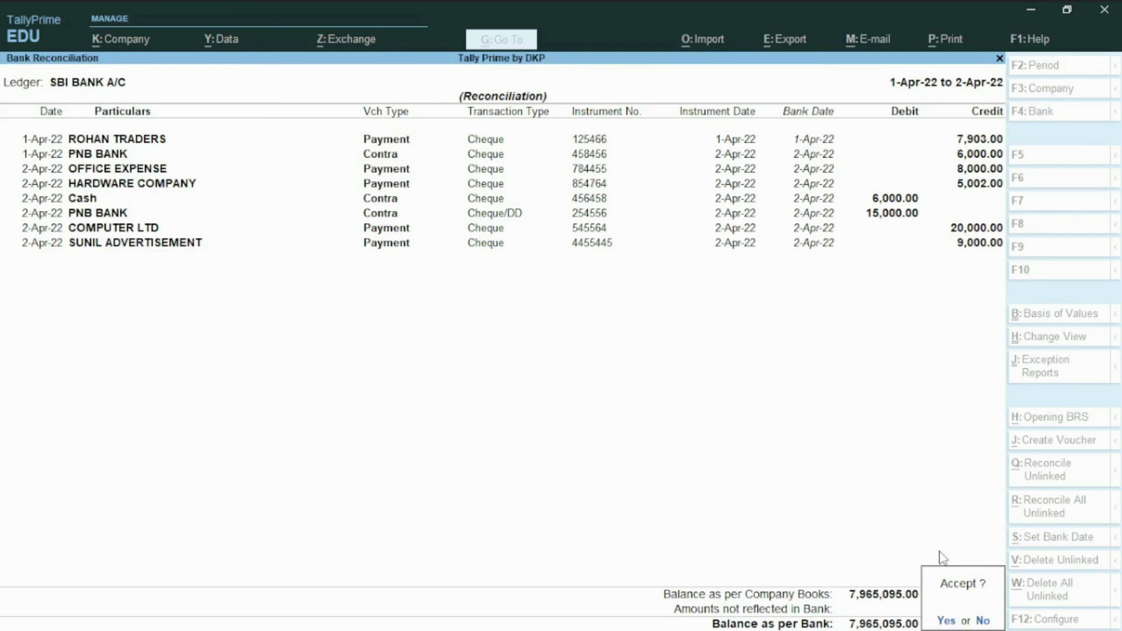
key("Return")
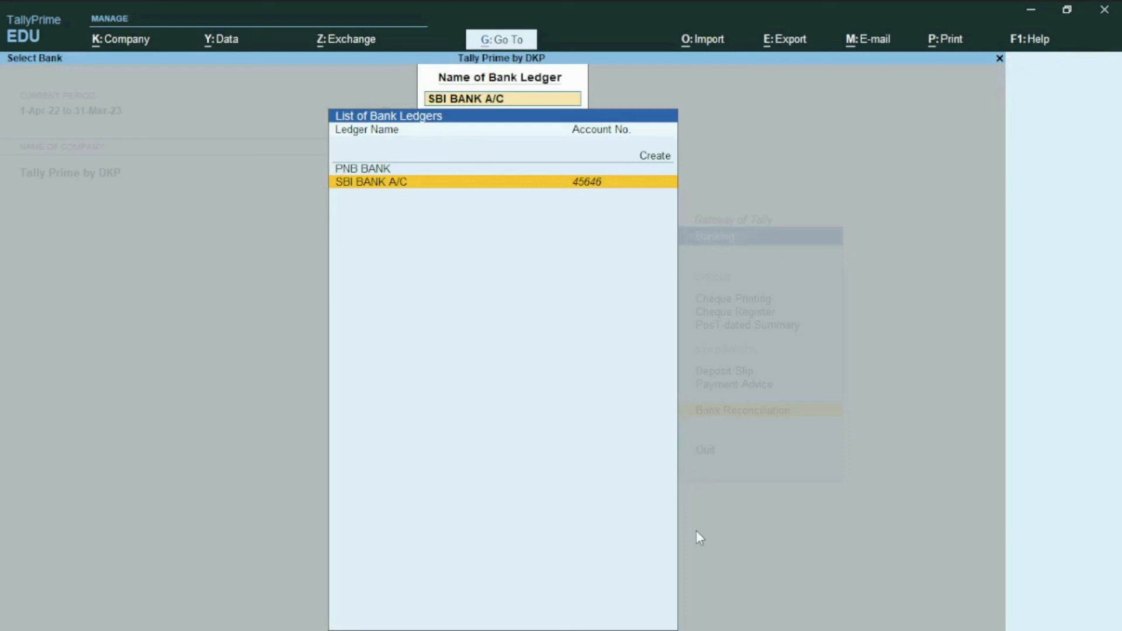
key("Return")
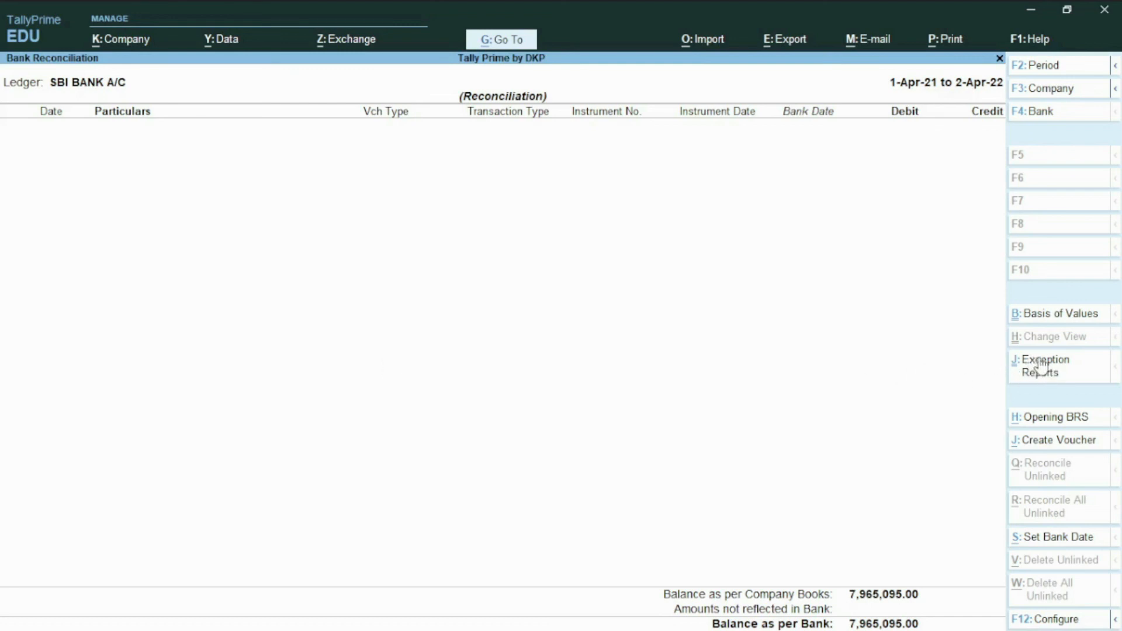
Set Include Reconciled transactions to Yes in the basis of values and apply it to the reconciliation report.
left_click(1046, 319)
key("Down")
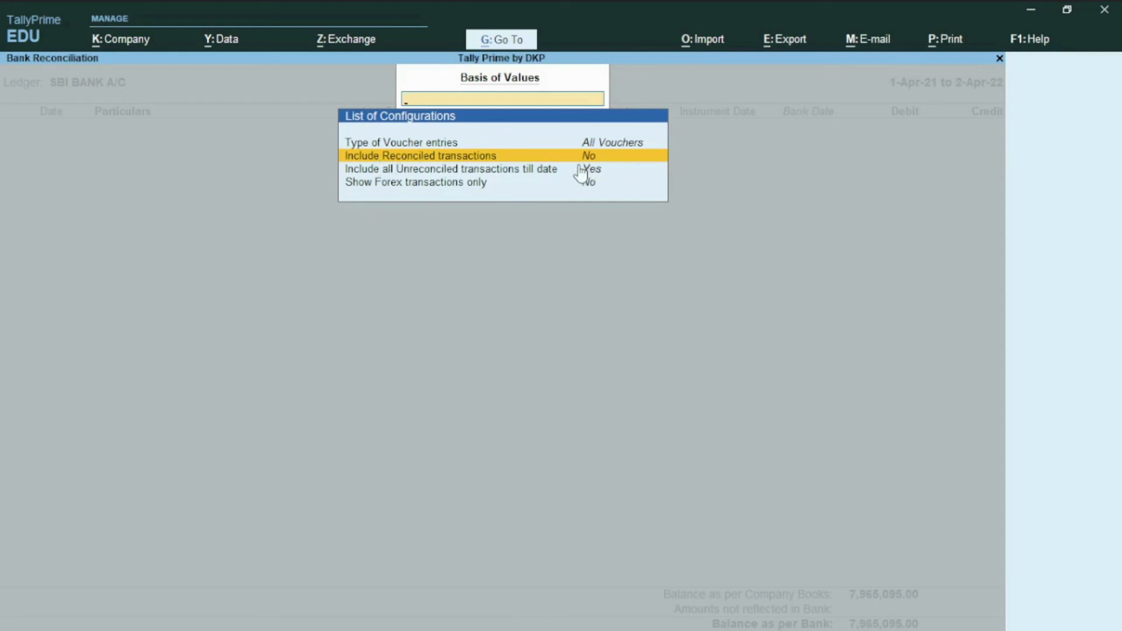
key("Return")
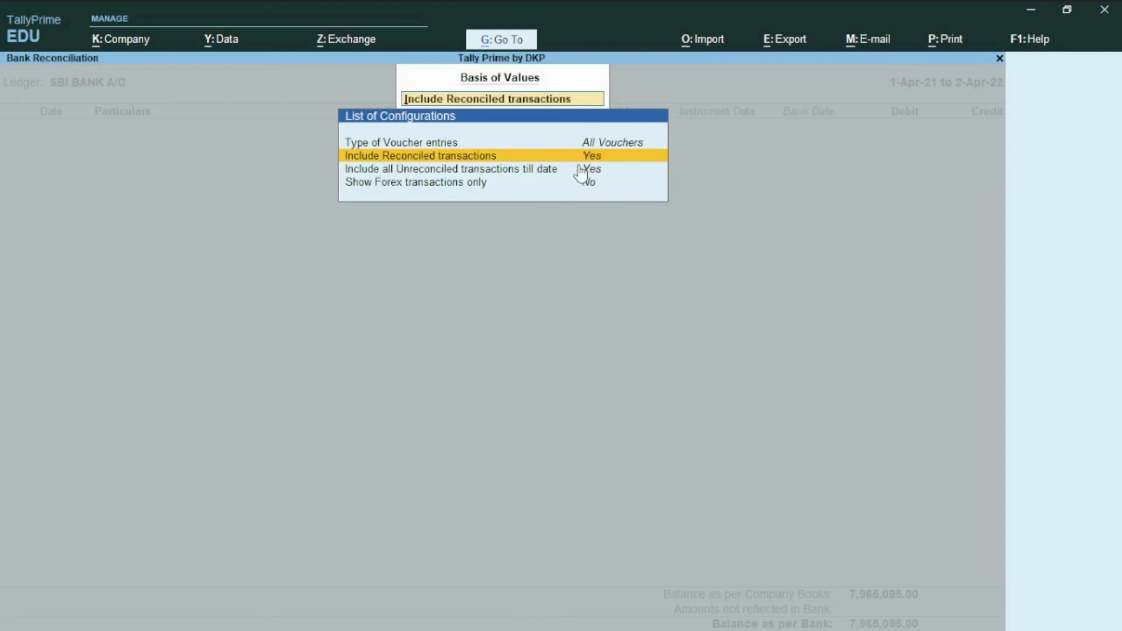
key("ctrl+a")
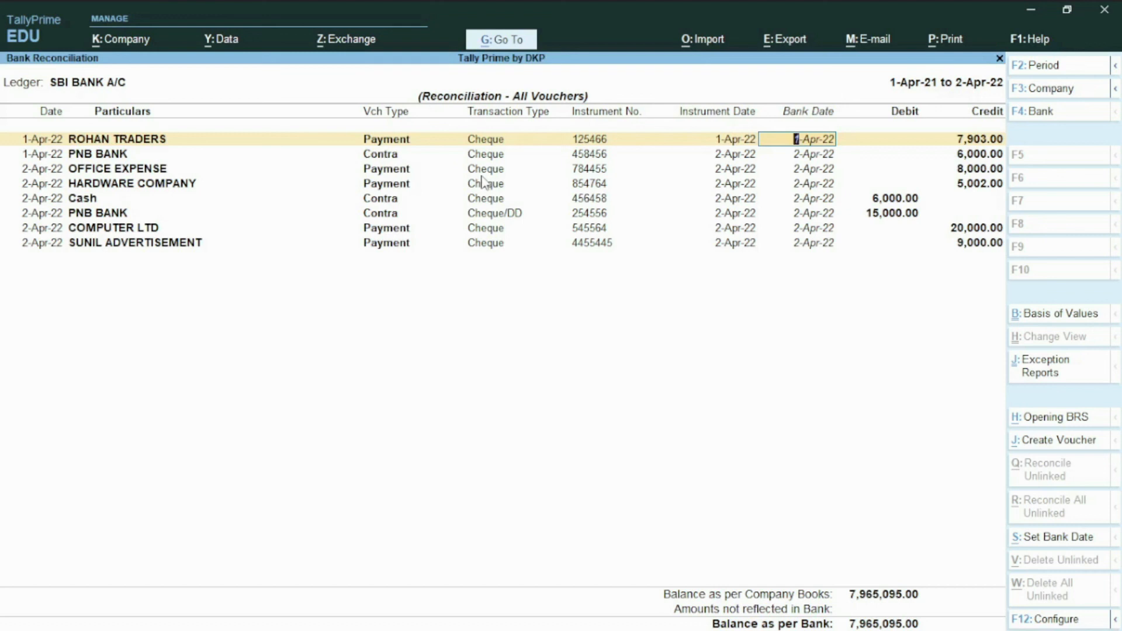
key("Return")
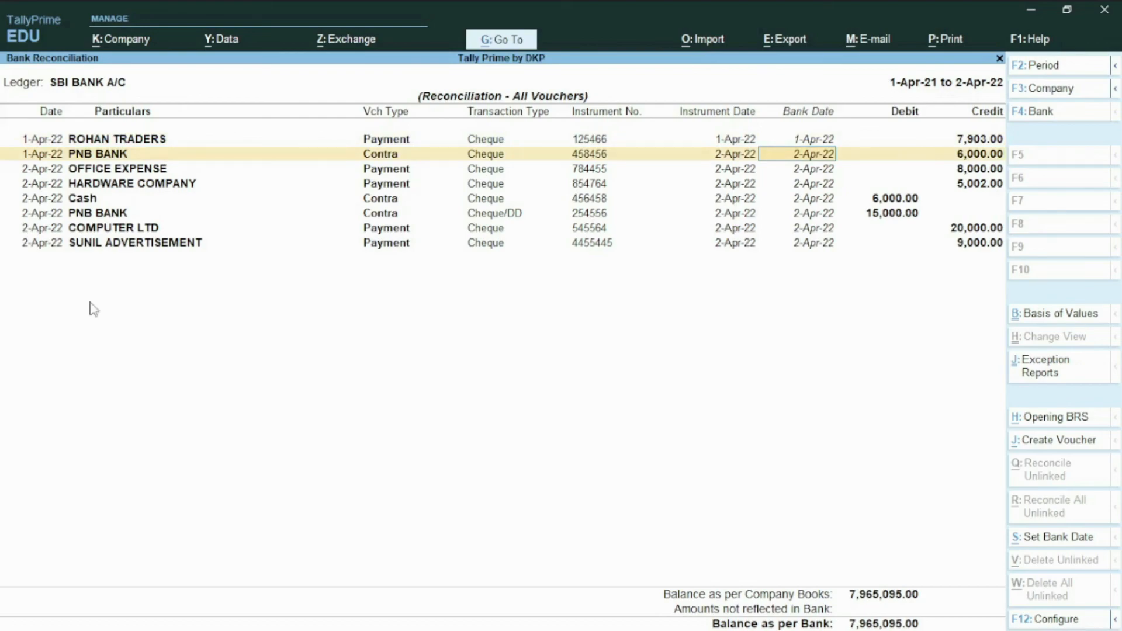
Switch to the PDF in the browser and look up the Bank Reconciliation steps for Tally Prime on page 11.
key("alt+Tab")
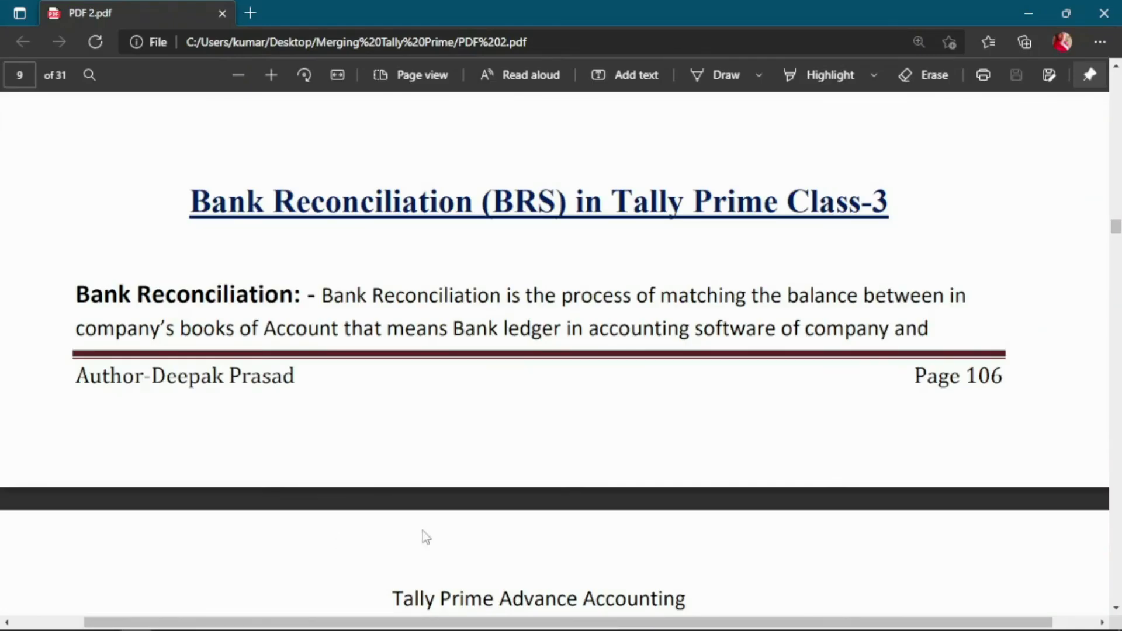
scroll(410, 535, "down", 8)
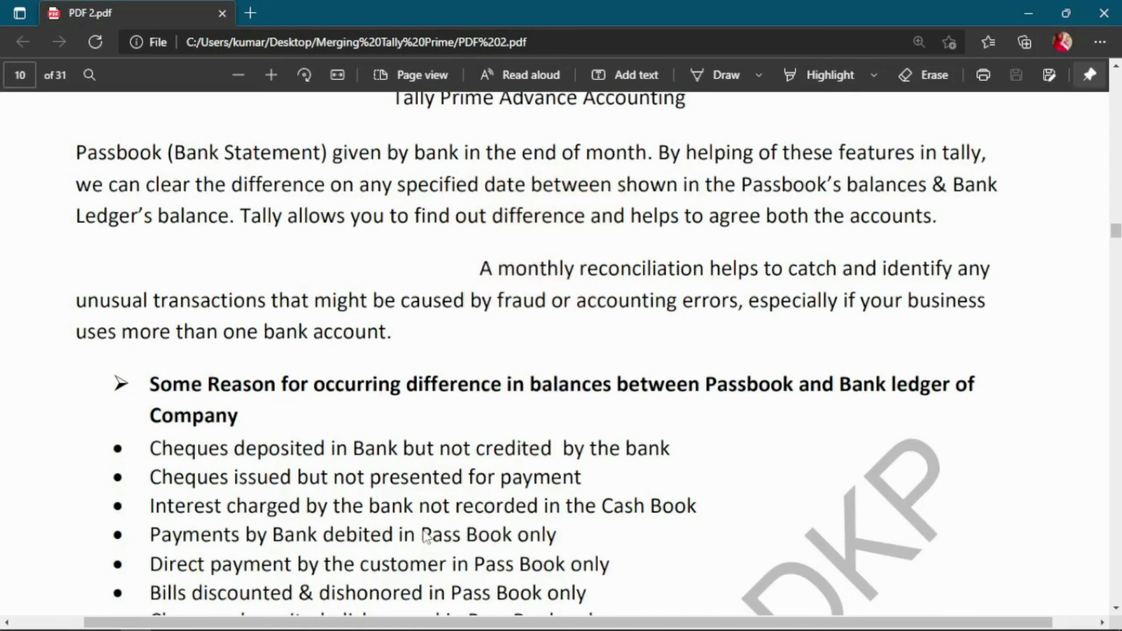
scroll(425, 536, "down", 10)
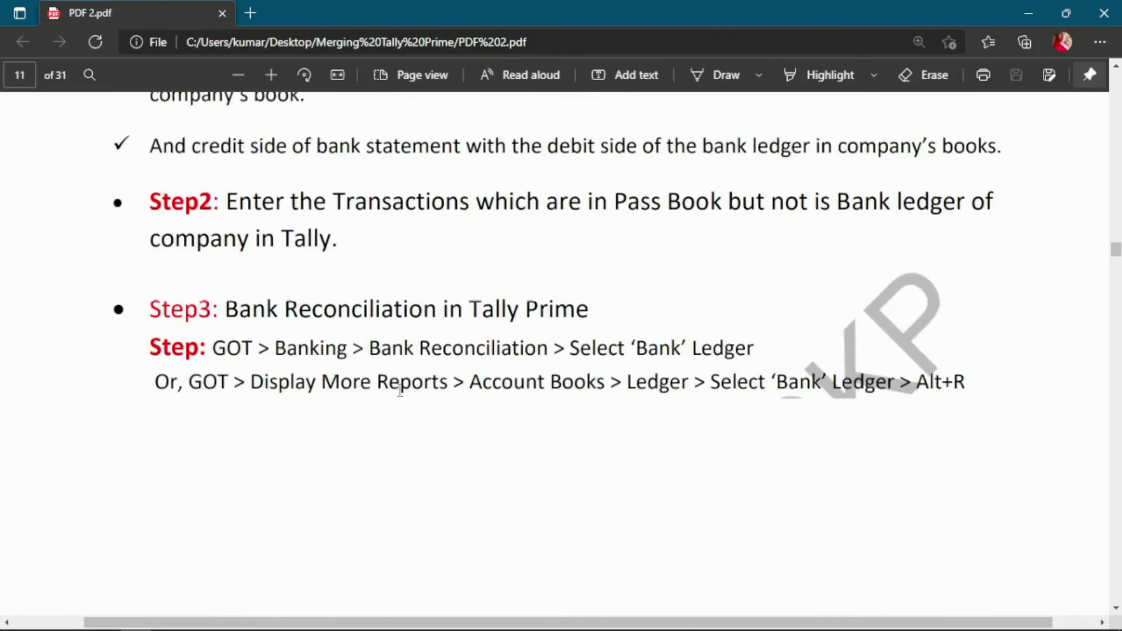